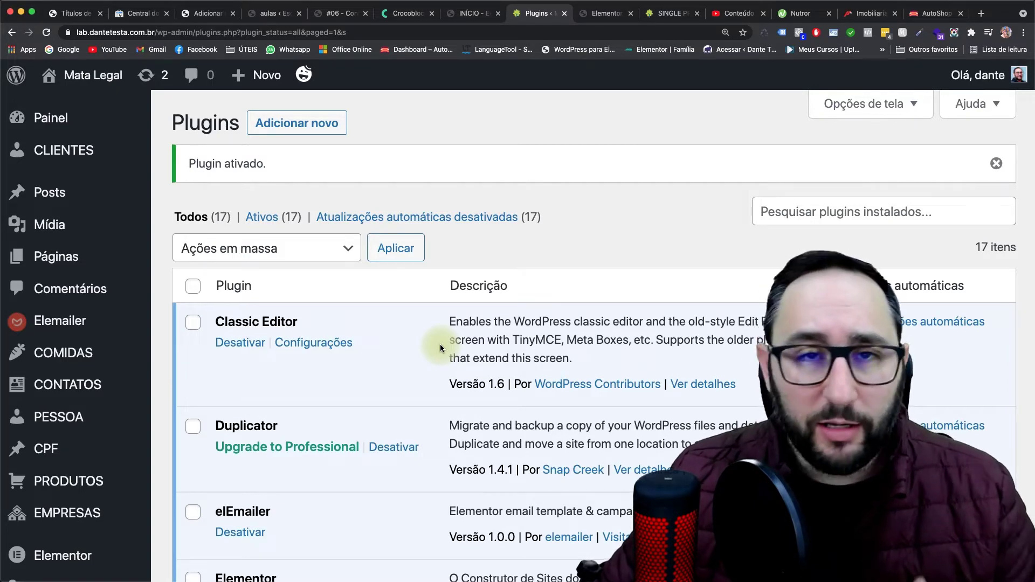
Start a new custom post type in JetEngine named Animais with the slug animais
scroll(104, 411, "down", 10)
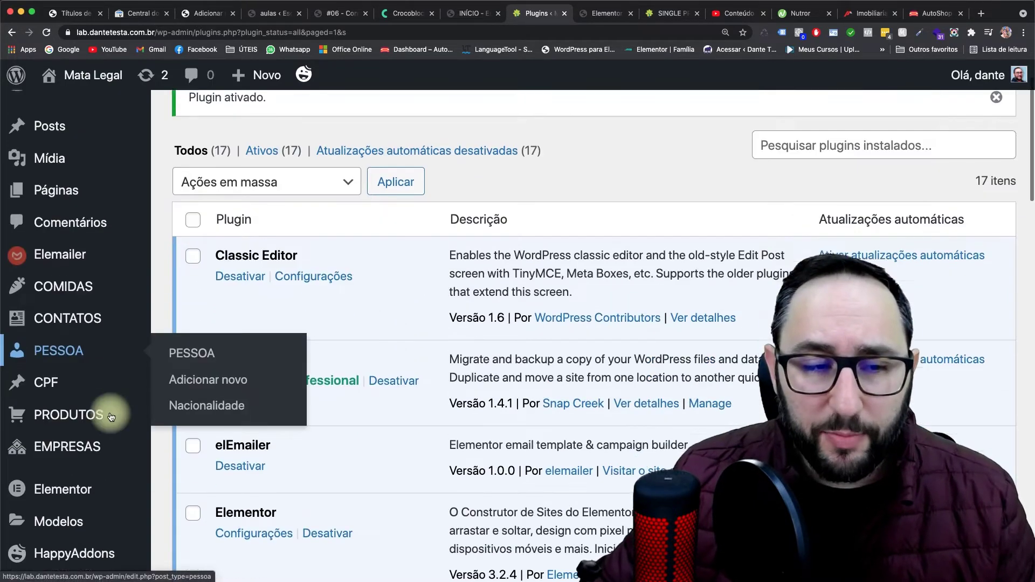
mouse_move(44, 461)
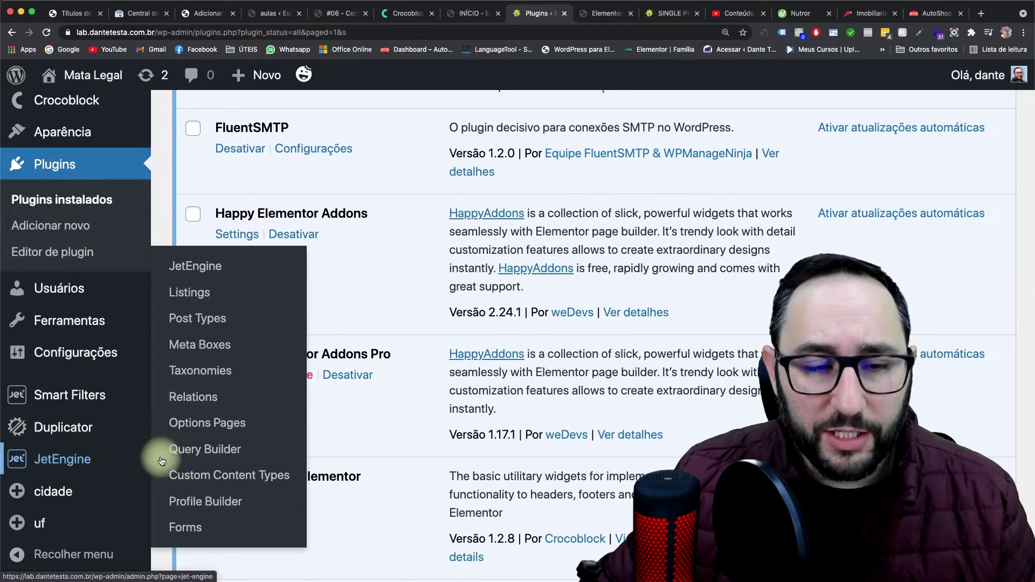
left_click(198, 321)
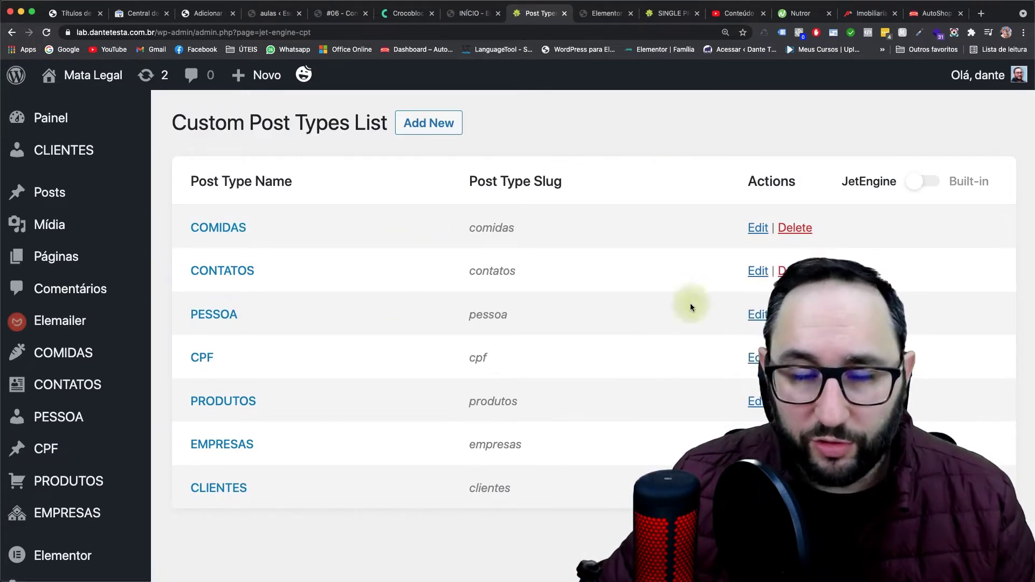
left_click(447, 126)
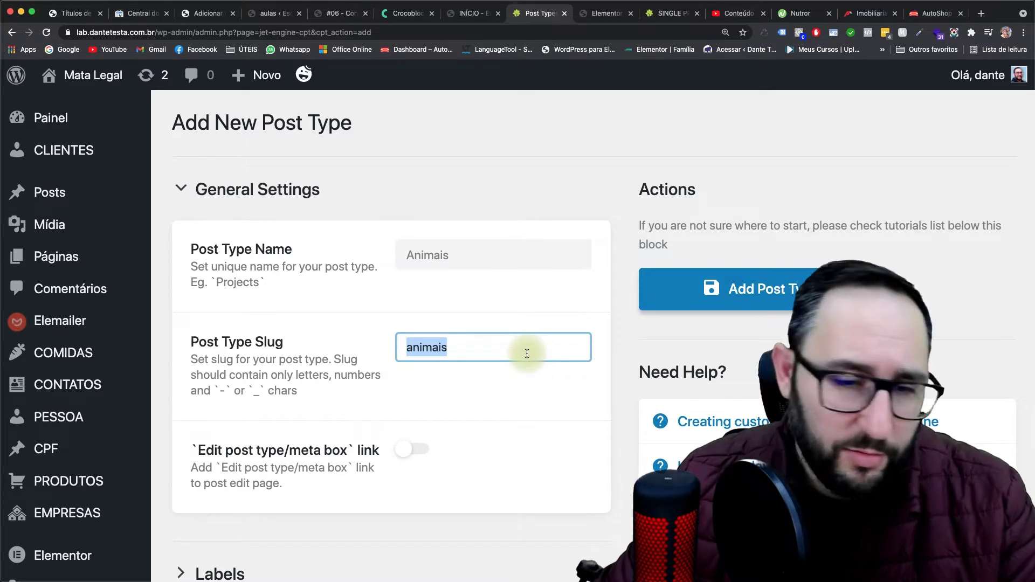
In the post type's advanced settings, set the menu icon to dashicons-twitter
scroll(528, 351, "down", 4)
scroll(527, 353, "down", 3)
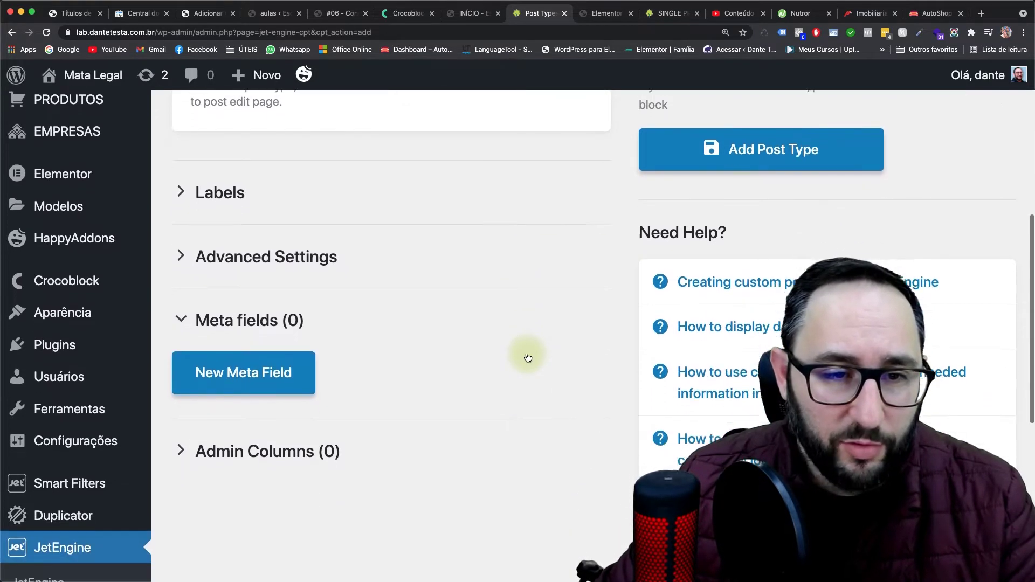
left_click(266, 258)
scroll(383, 310, "down", 12)
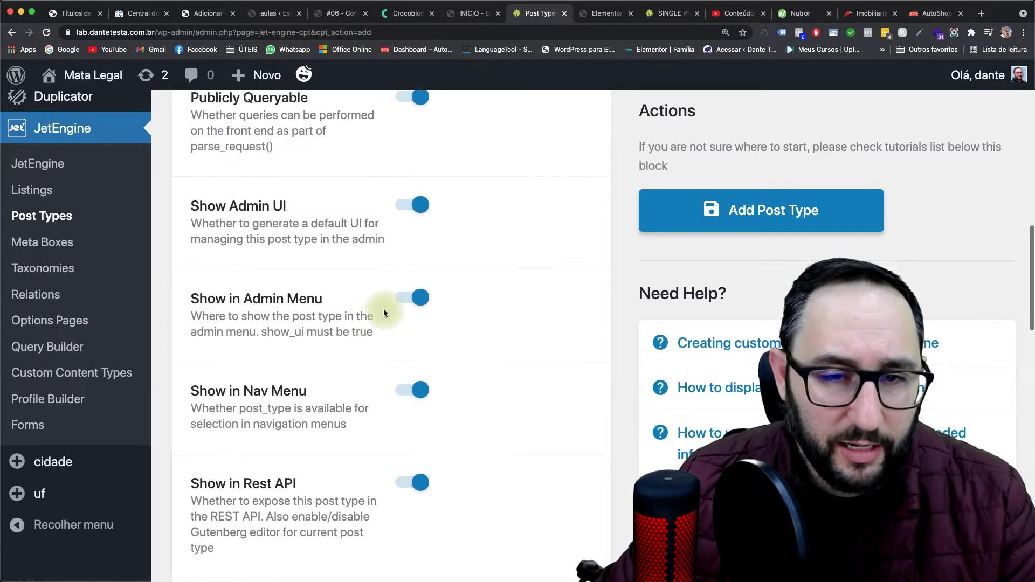
scroll(384, 312, "down", 13)
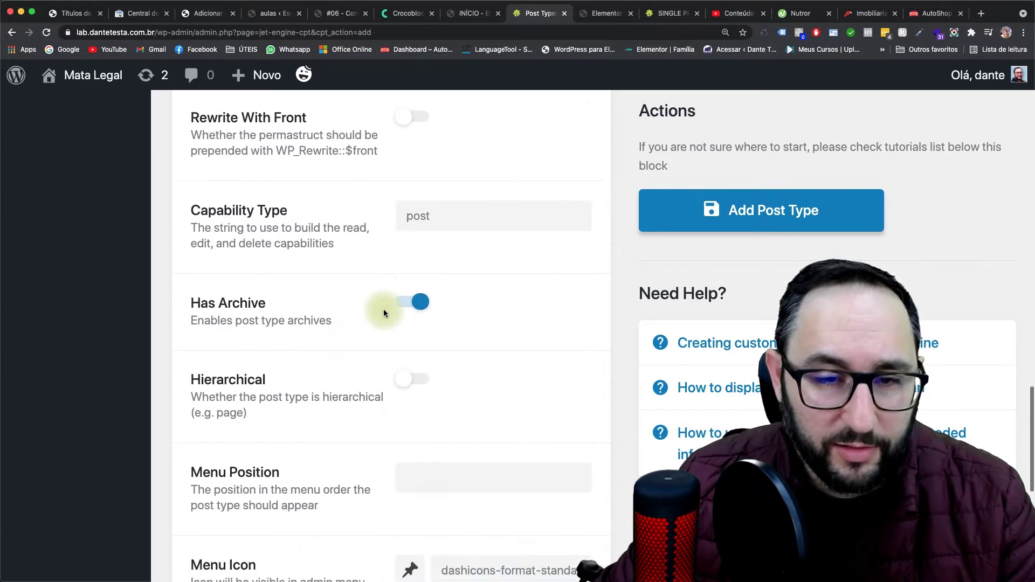
scroll(383, 312, "down", 3)
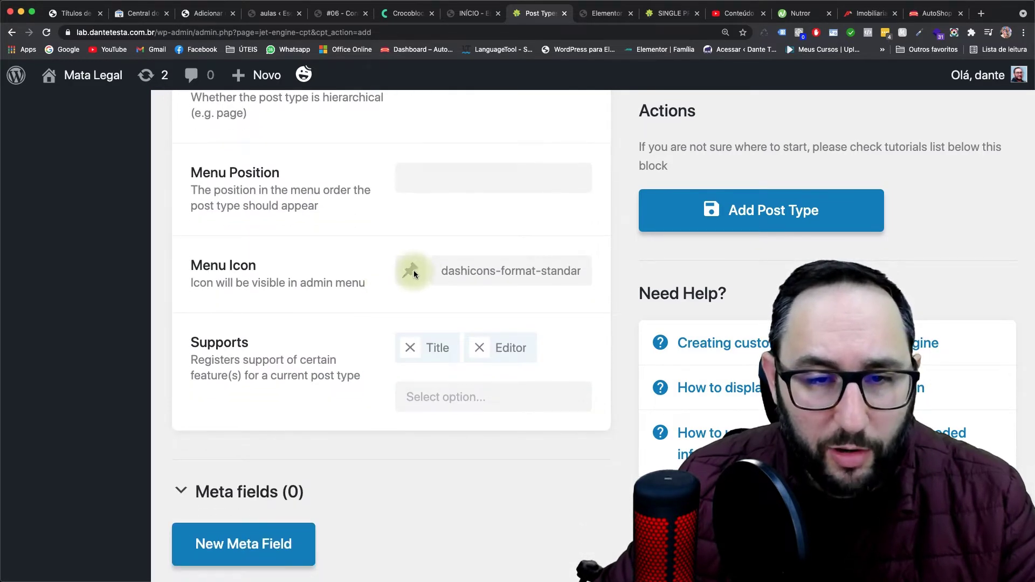
left_click(412, 271)
scroll(493, 458, "down", 7)
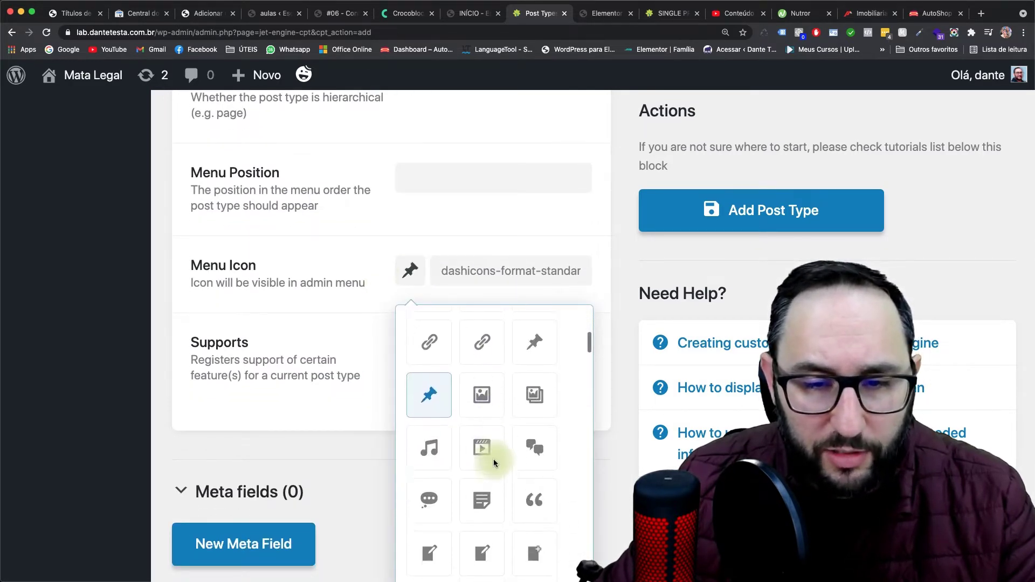
scroll(493, 458, "down", 15)
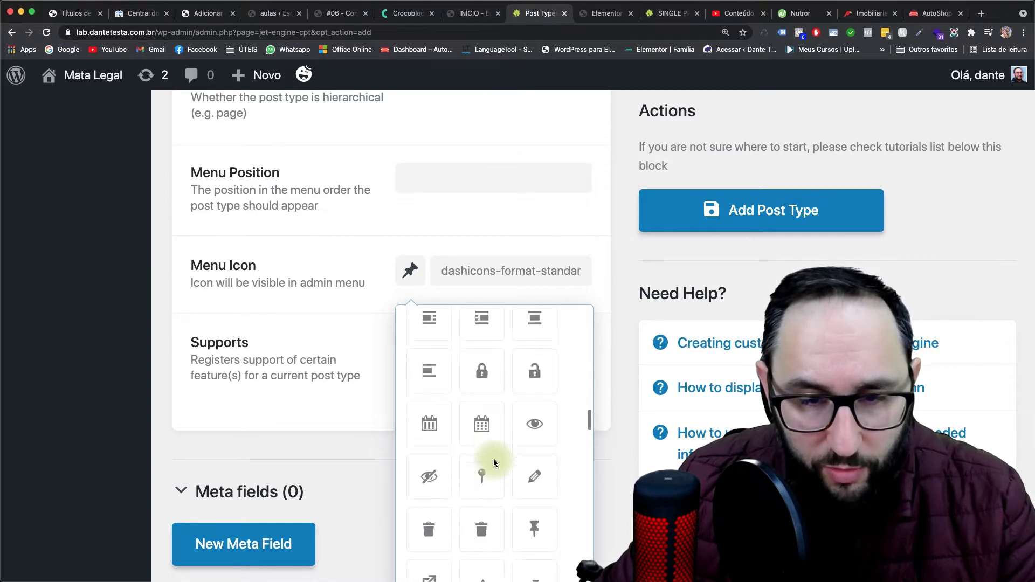
scroll(475, 358, "up", 20)
left_click(475, 331)
type("tw")
left_click(477, 377)
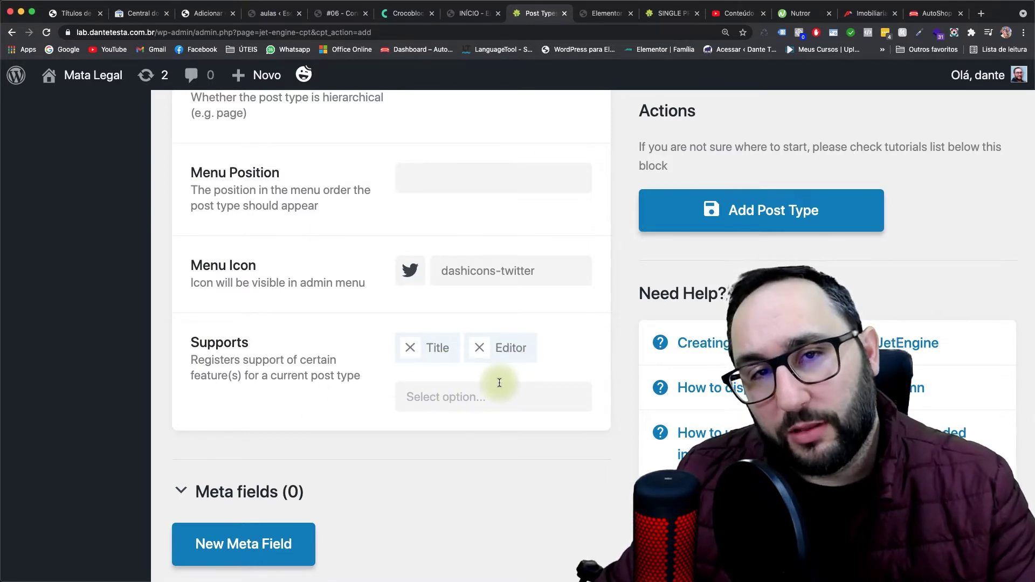
Remove Editor from the post type's supported features, keeping only Title
left_click(459, 393)
scroll(459, 394, "down", 1)
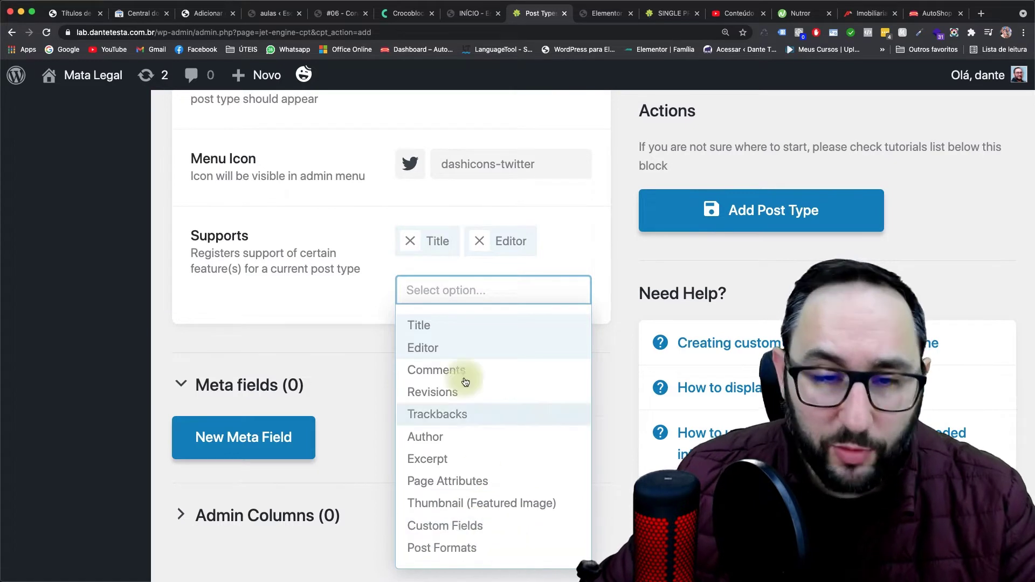
left_click(386, 273)
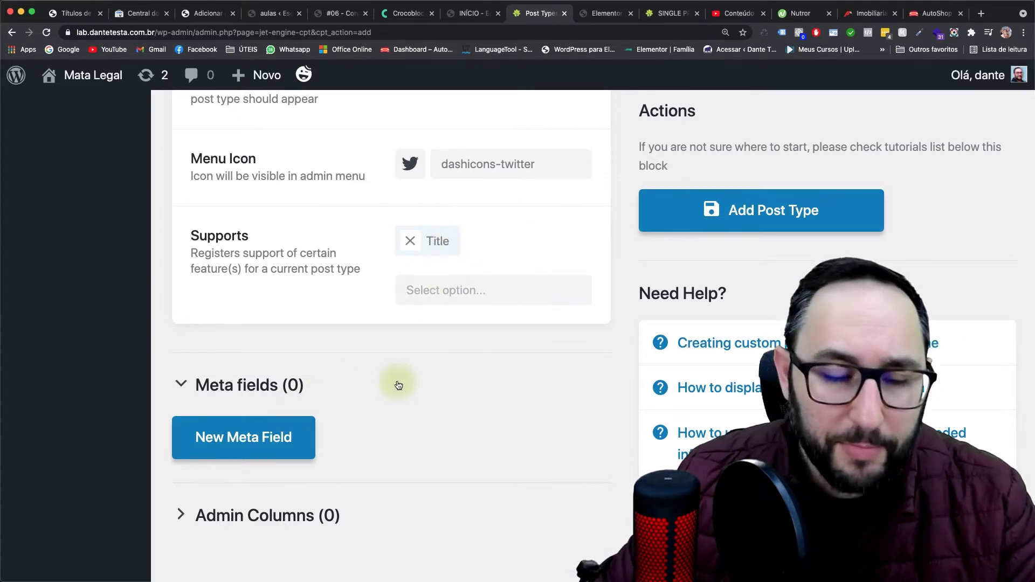
Add a meta field to the post type with the label Espécie and the name/ID _especie
scroll(227, 385, "down", 2)
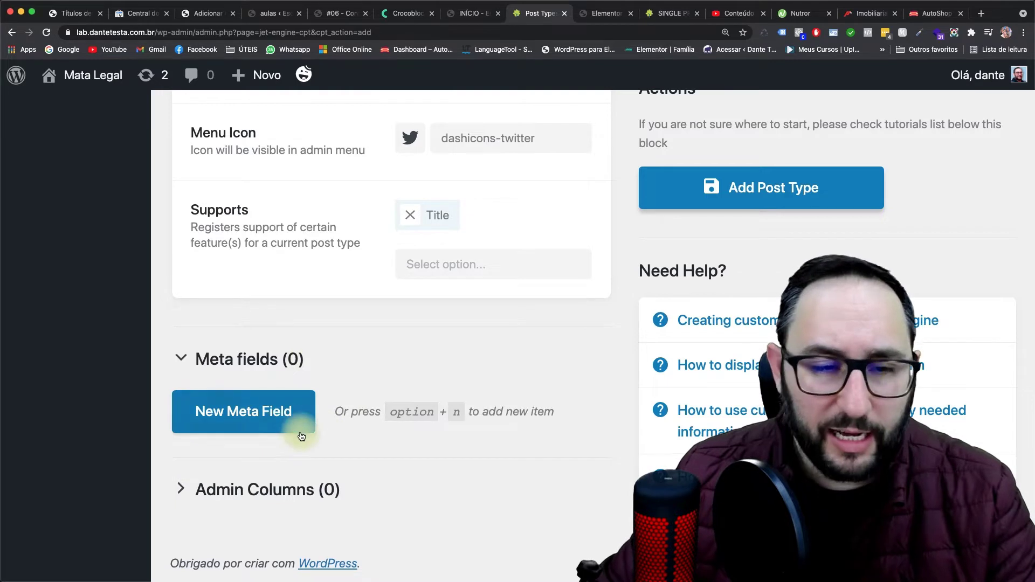
left_click(277, 426)
left_click(457, 477)
type("Espécie")
double_click(427, 480)
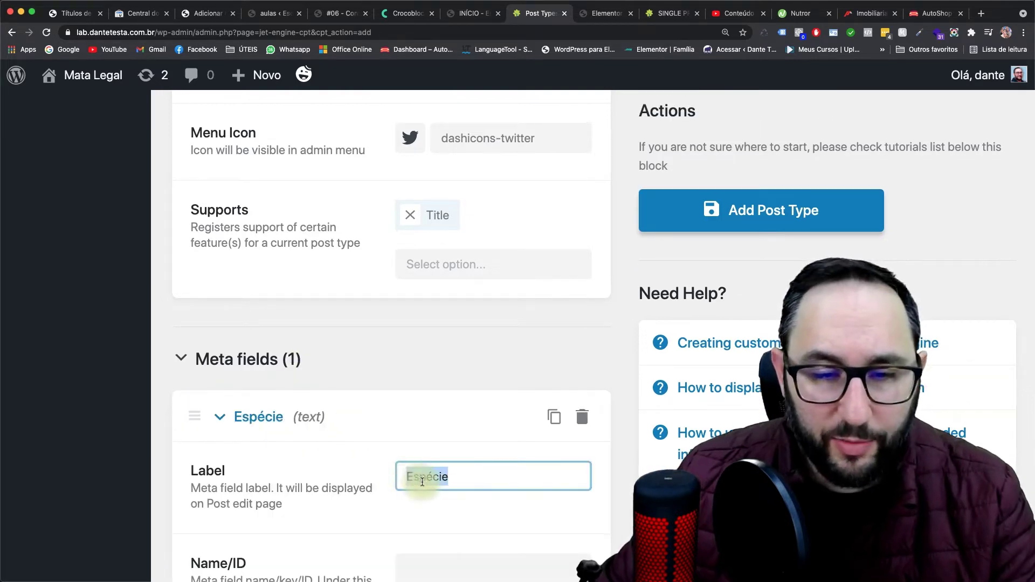
scroll(422, 480, "down", 5)
left_click(421, 326)
left_click_drag(462, 319, 407, 319)
left_click(417, 349)
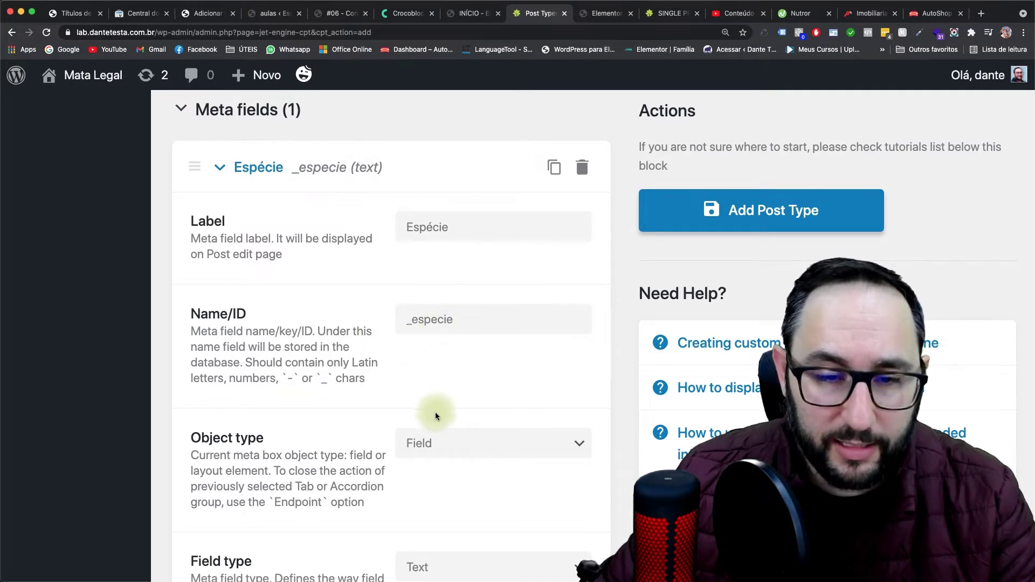
Set the field type of the Espécie meta field to Select
scroll(435, 416, "down", 4)
left_click(461, 345)
left_click(273, 343)
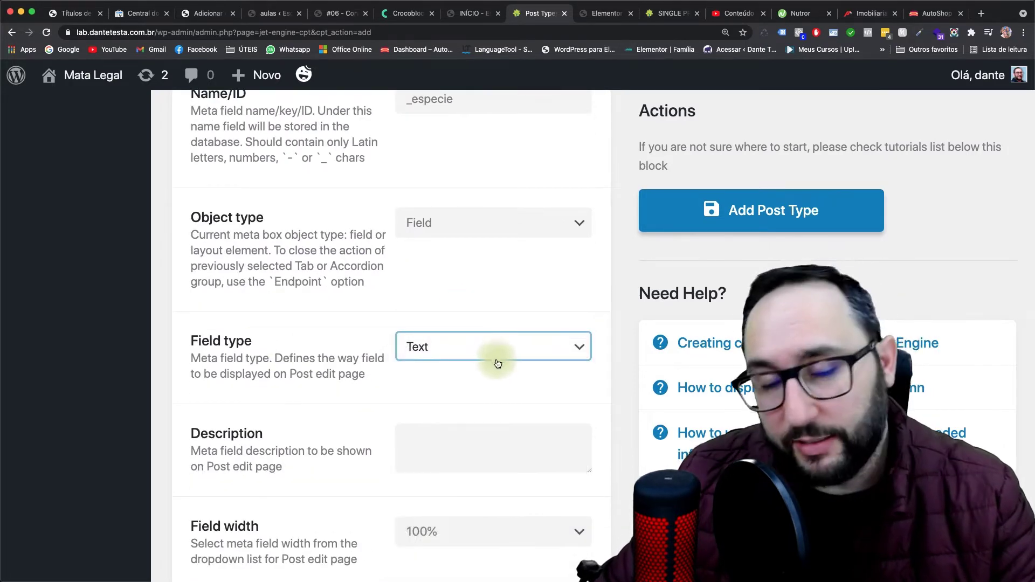
scroll(499, 372, "down", 2)
left_click(444, 265)
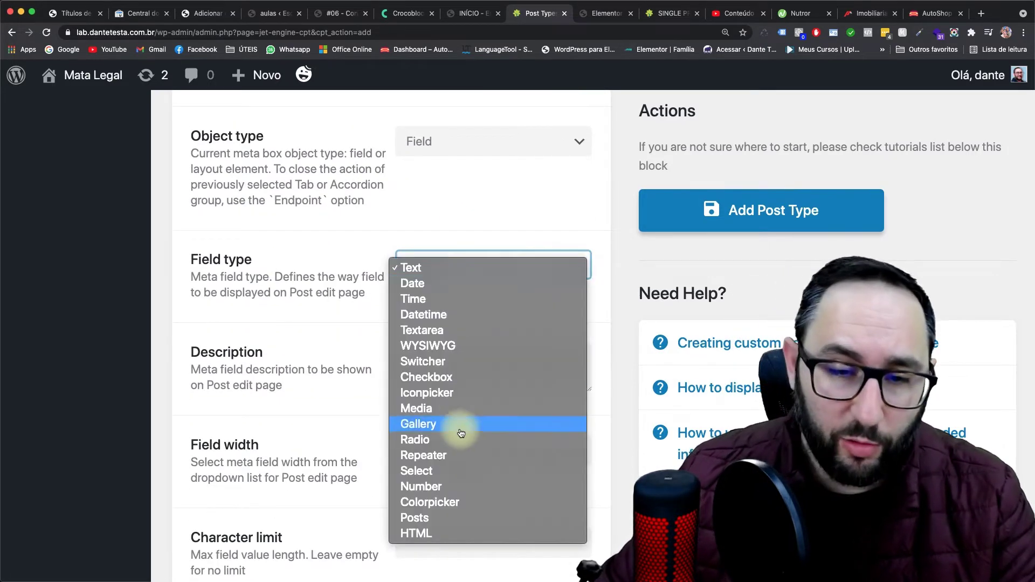
left_click(451, 470)
scroll(383, 390, "down", 1)
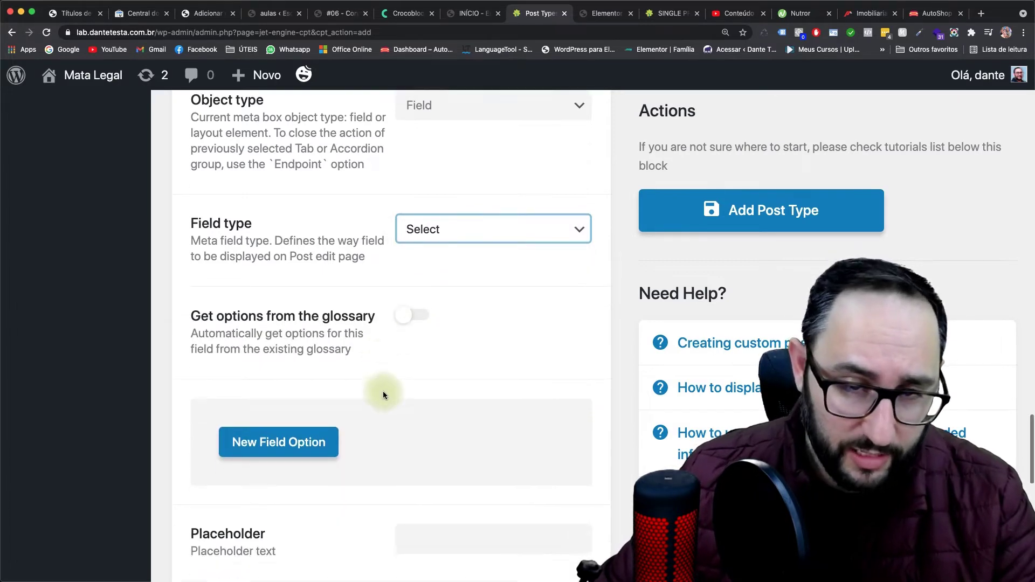
Add a field option to Espécie with Canino as both its value and its label
scroll(383, 395, "down", 2)
left_click(315, 361)
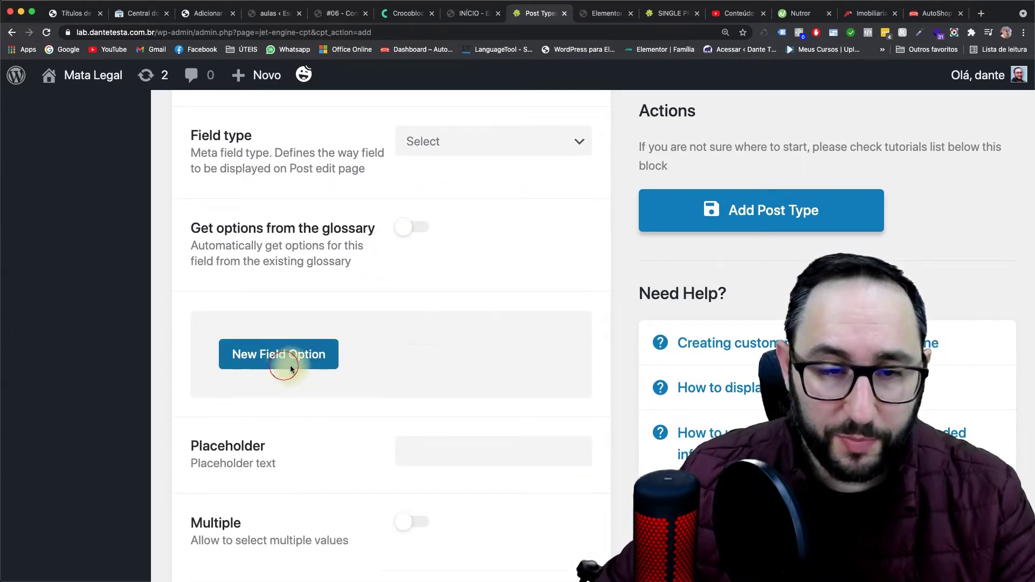
left_click(289, 358)
scroll(416, 400, "down", 3)
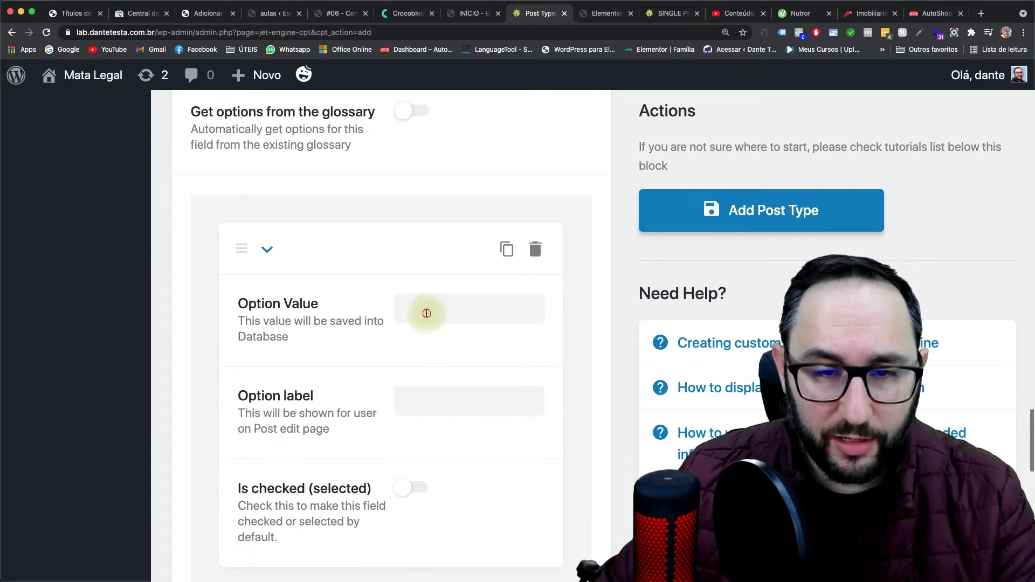
left_click(426, 313)
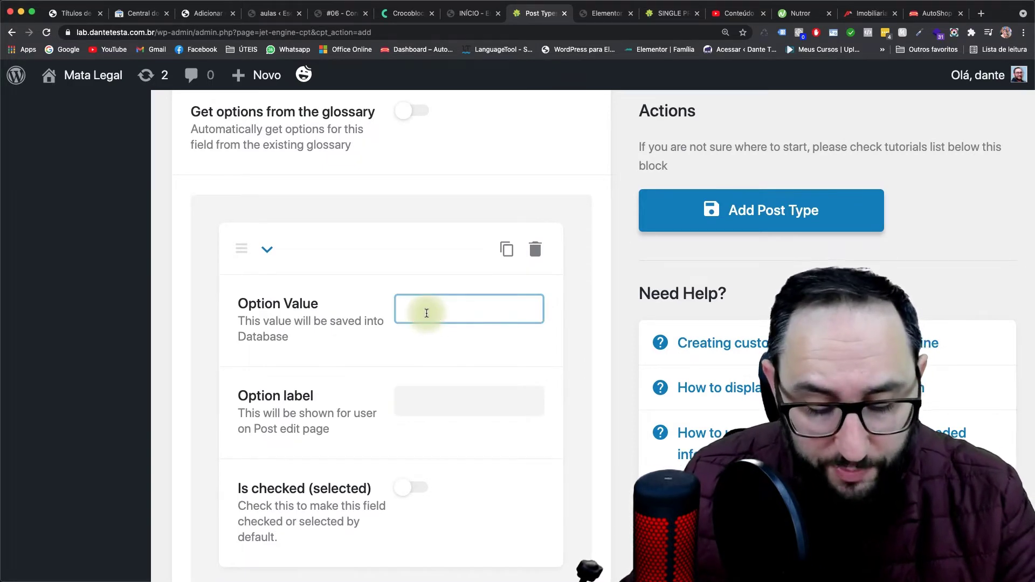
type("Canino")
key("super+a")
key("super+c")
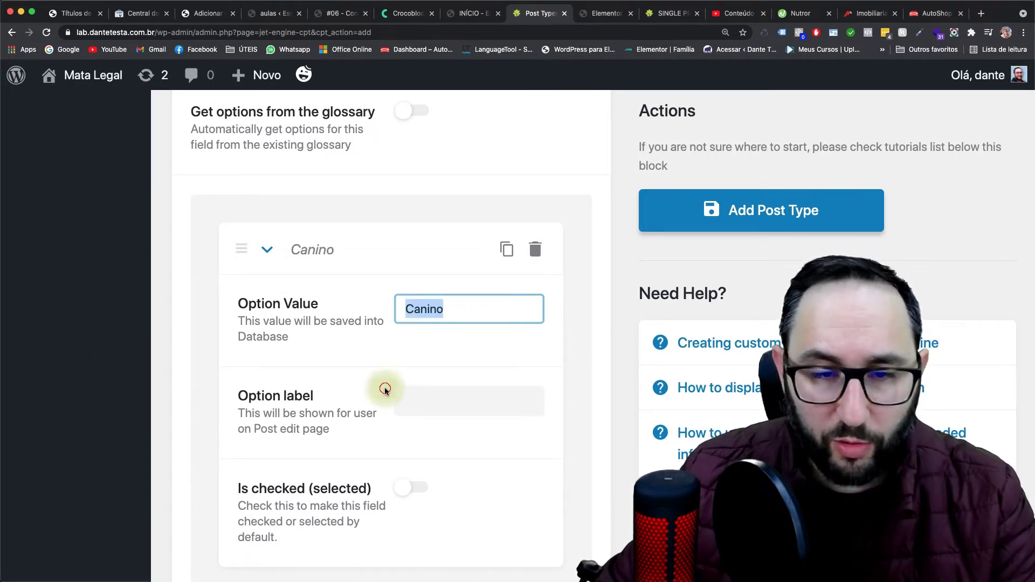
left_click(419, 395)
key("super+v")
left_click(267, 249)
Add the options Felino and Ave to the Espécie field, each with the same text as value and label
left_click(260, 335)
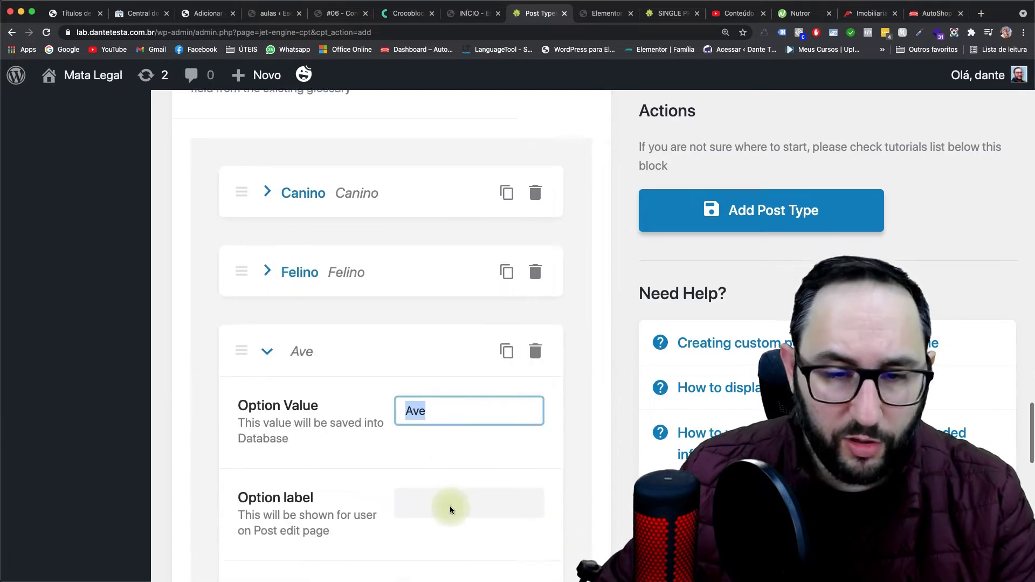
key("super+c")
scroll(451, 508, "down", 2)
left_click(439, 460)
key("super+v")
left_click(268, 307)
scroll(308, 361, "up", 3)
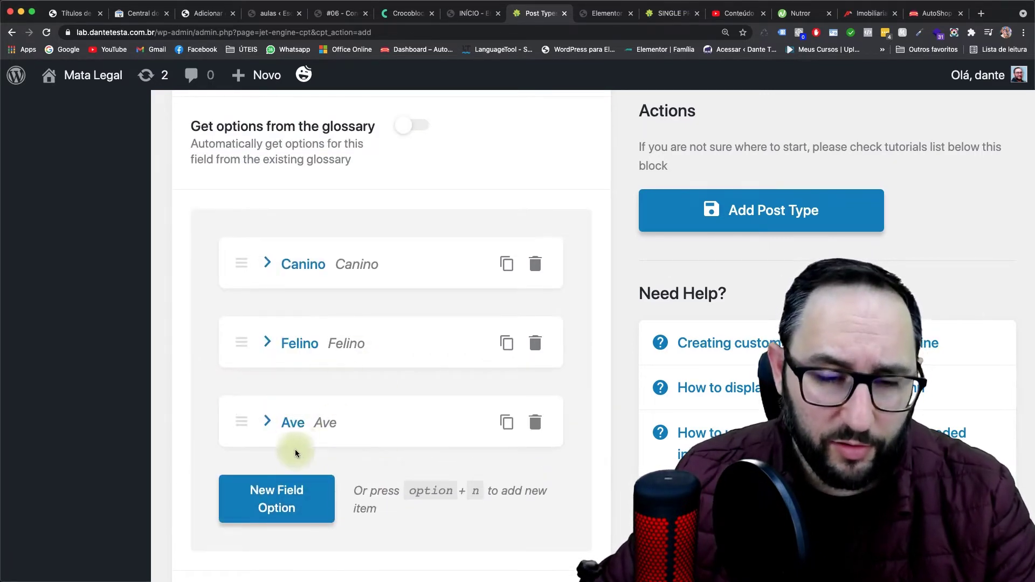
Add a second meta field of type Text with the label Raça and the name/ID _raca
scroll(347, 402, "up", 10)
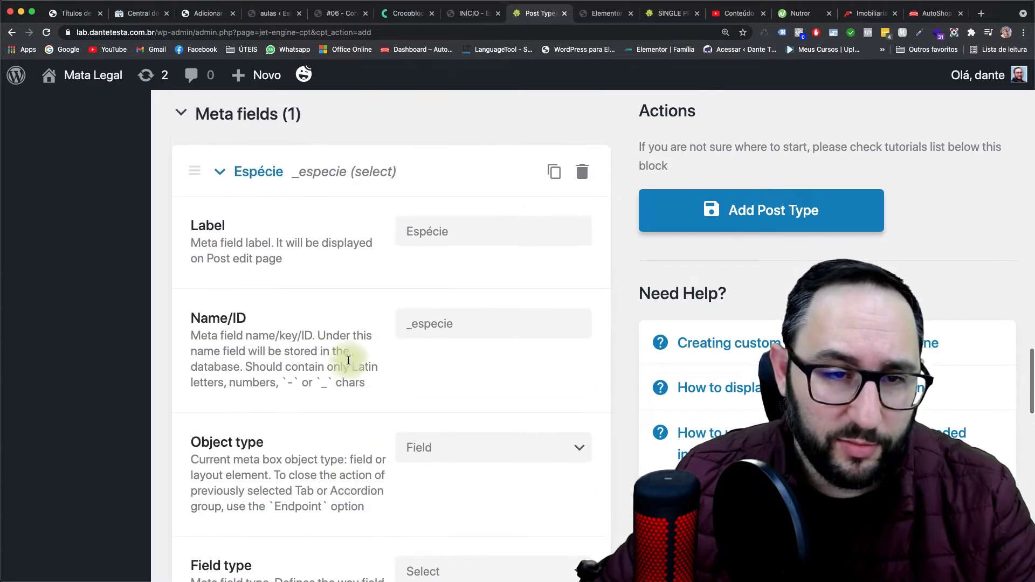
left_click(272, 218)
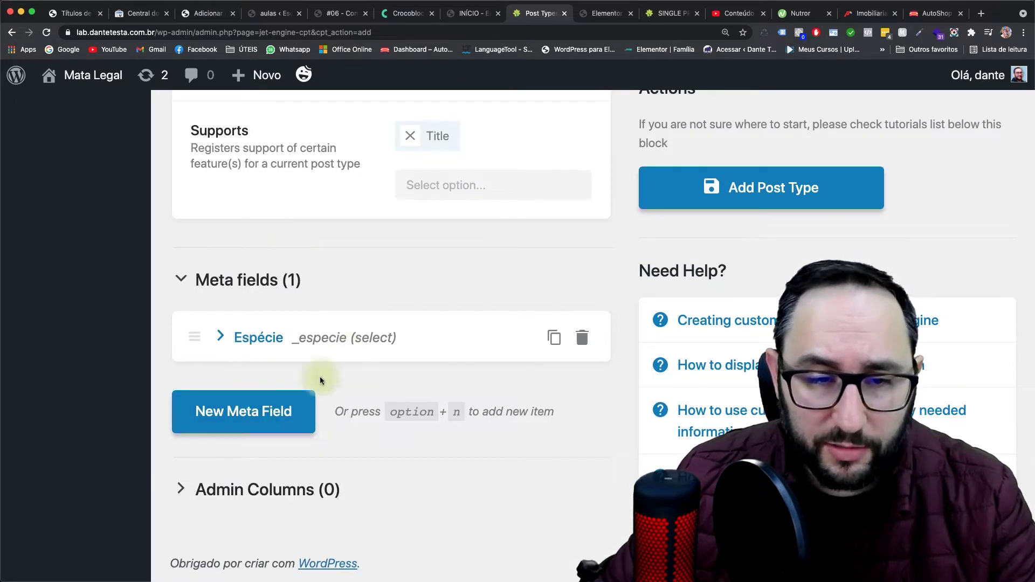
left_click(279, 413)
left_click(469, 476)
type("Raça")
key("Tab")
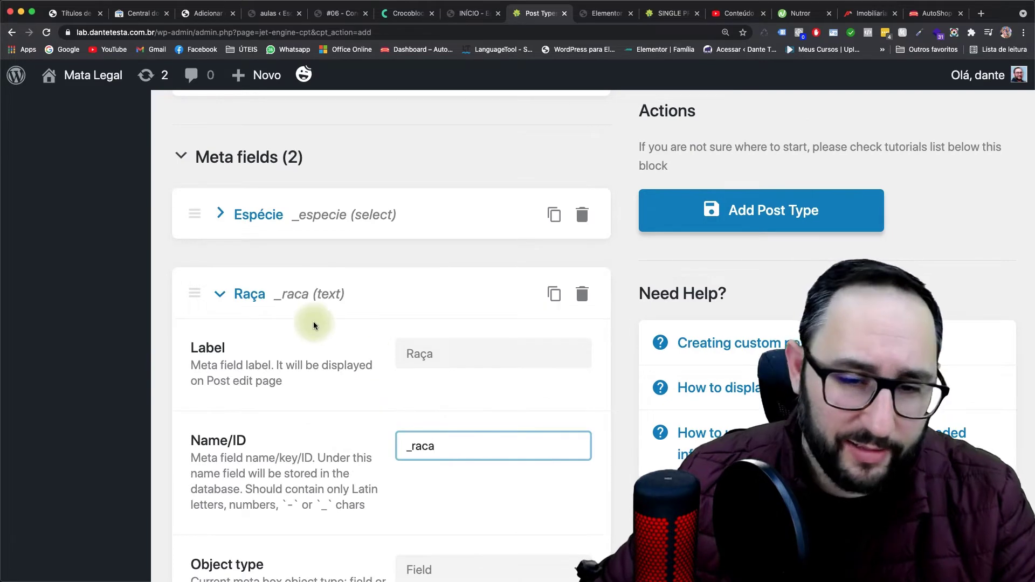
scroll(337, 353, "down", 5)
scroll(407, 362, "up", 8)
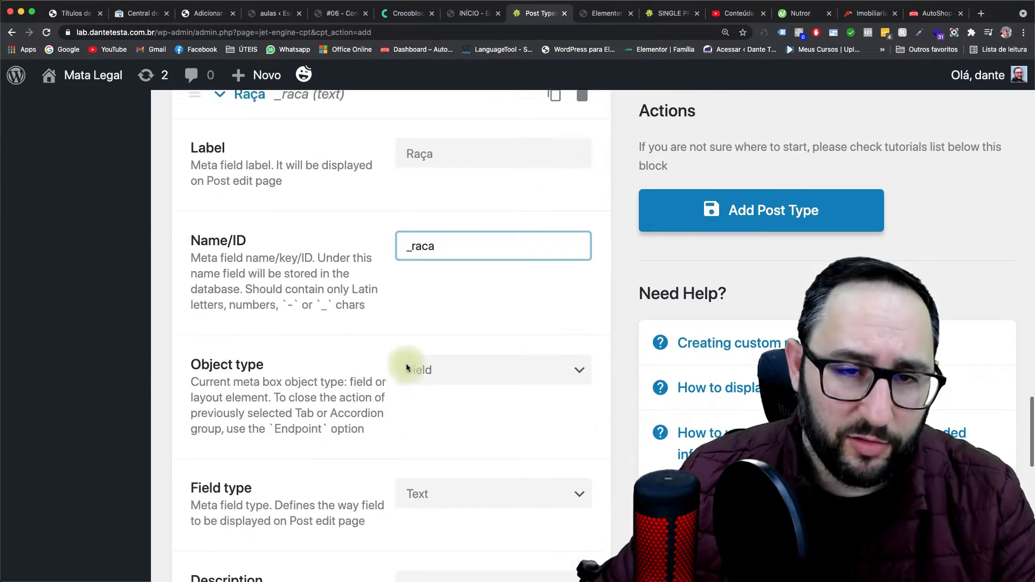
left_click(292, 157)
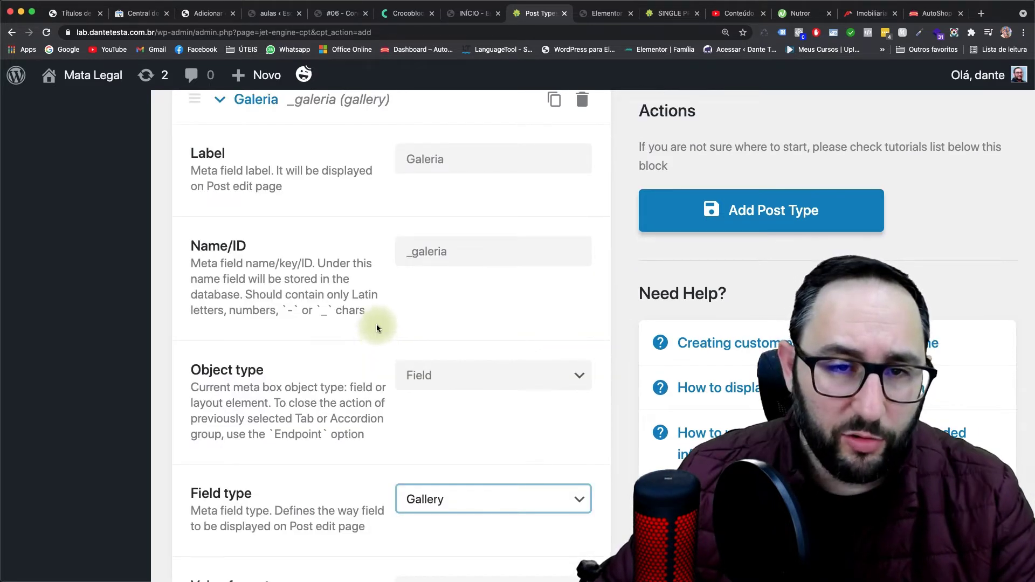
Add a third meta field with the label Galeria, the name/ID _galeria and the field type Gallery
scroll(436, 209, "up", 1)
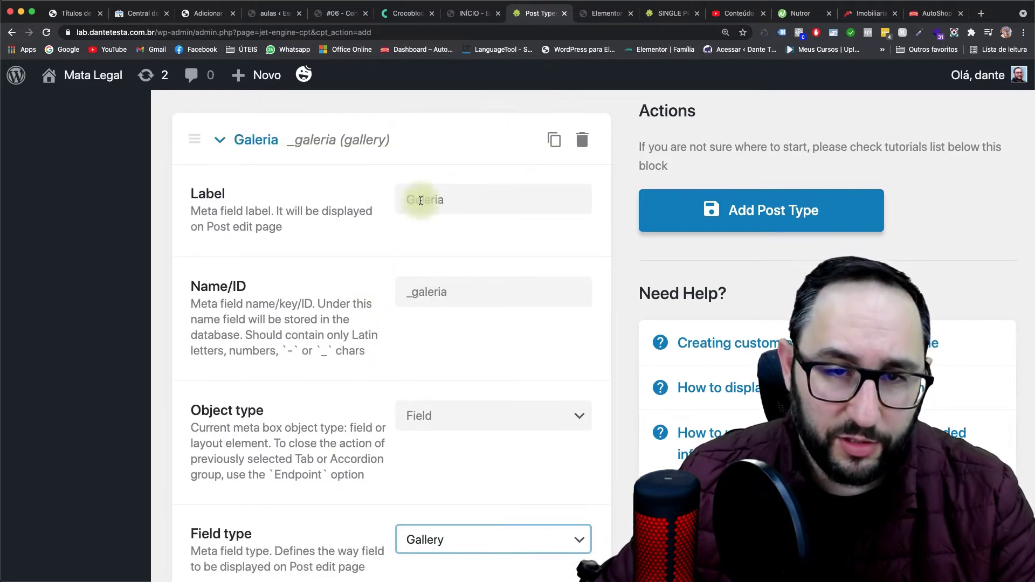
scroll(431, 415, "down", 5)
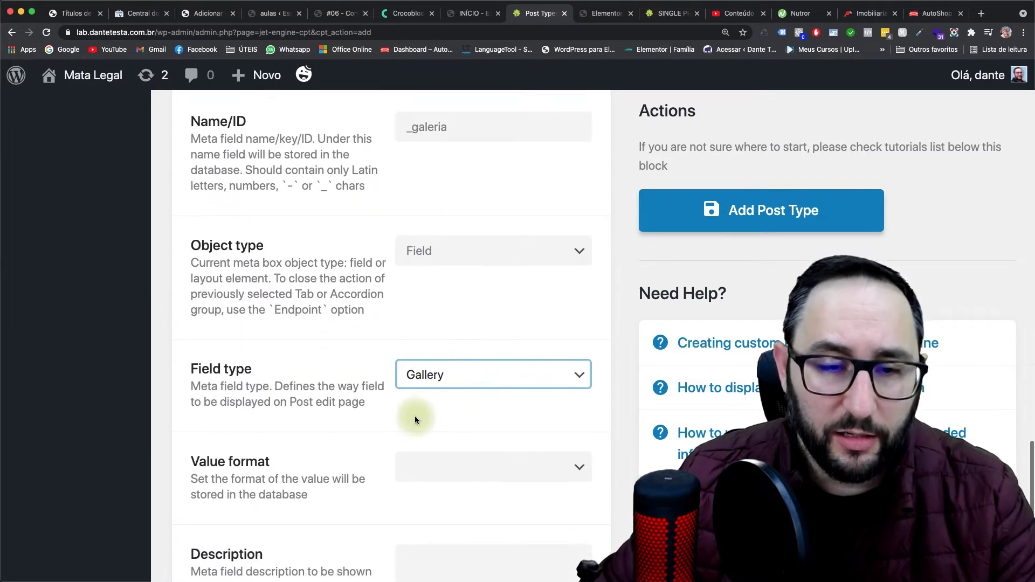
left_click(485, 359)
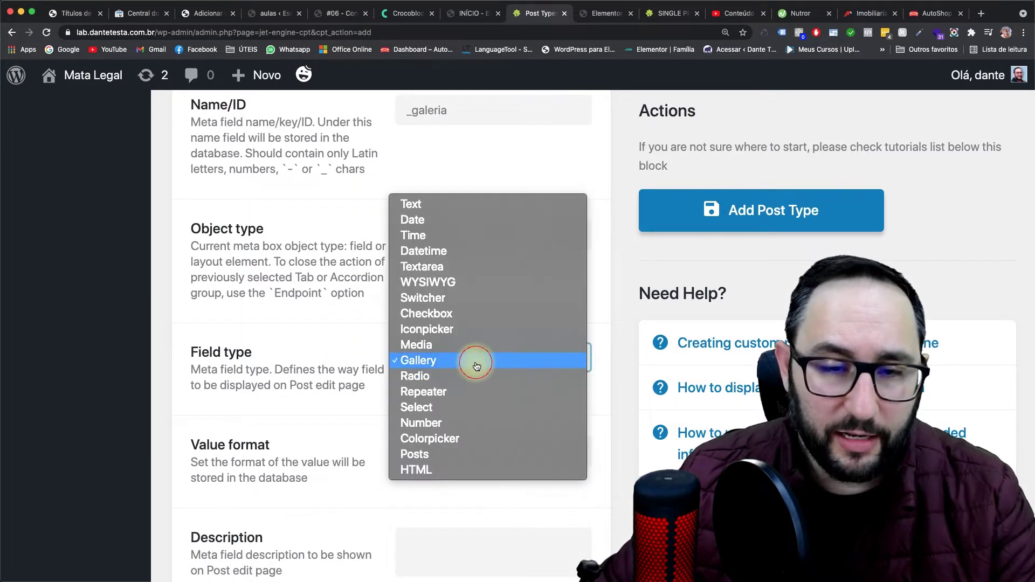
left_click(474, 360)
scroll(393, 313, "up", 5)
left_click(256, 227)
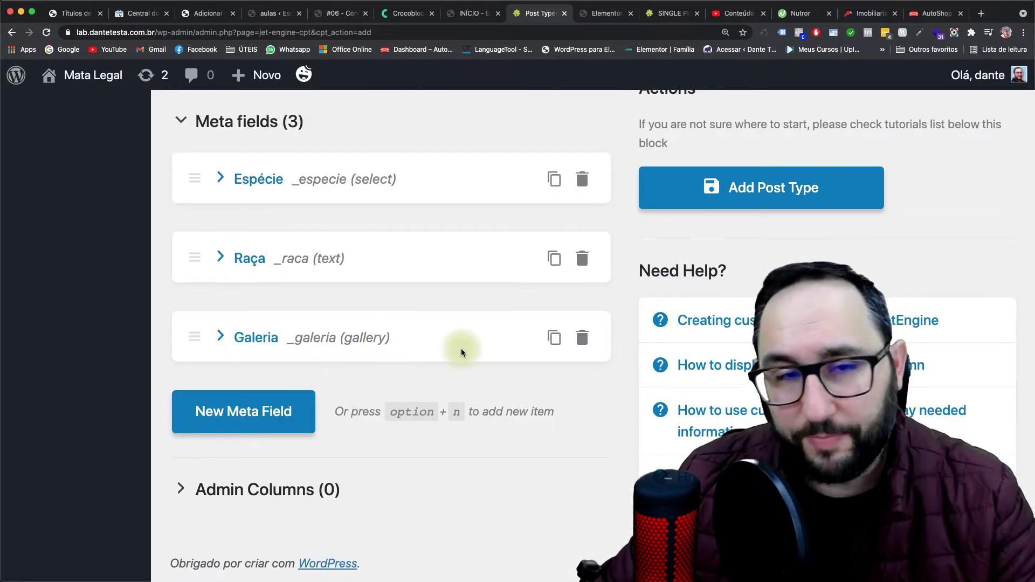
scroll(461, 348, "up", 4)
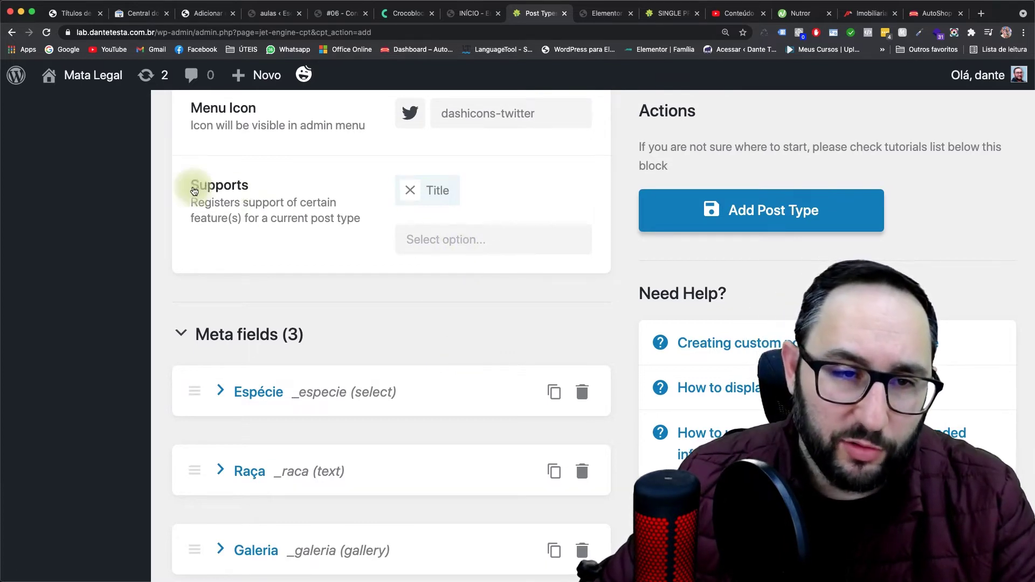
Add Thumbnail (Featured Image) to the supported features and create the Animais post type
left_click(456, 236)
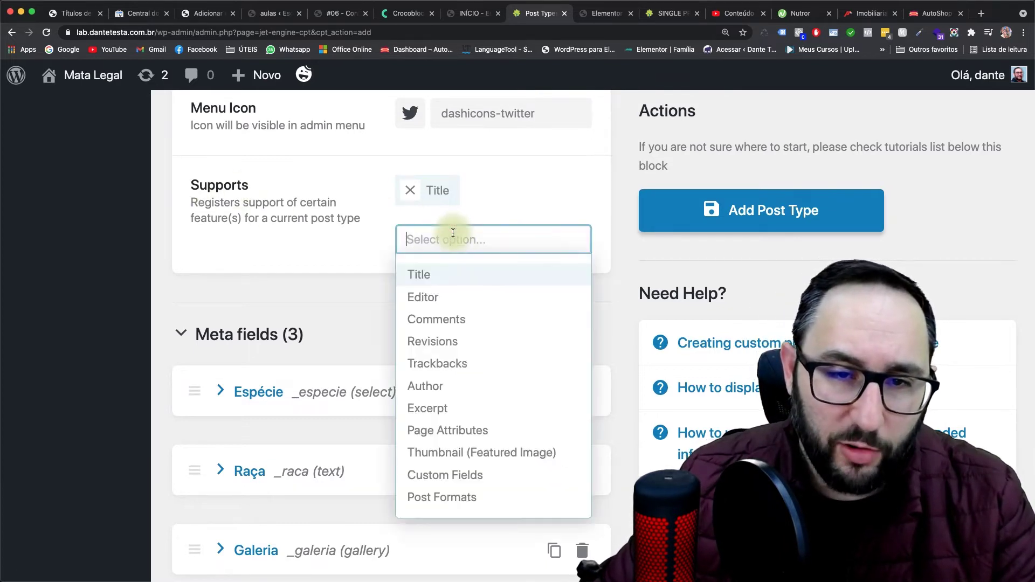
left_click(462, 452)
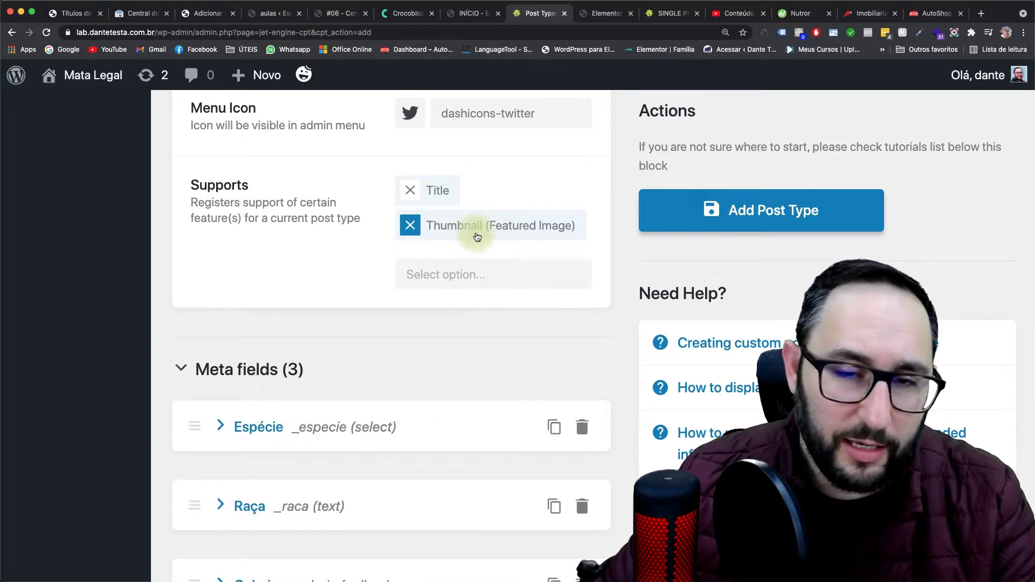
scroll(481, 367, "down", 1)
scroll(481, 367, "down", 2)
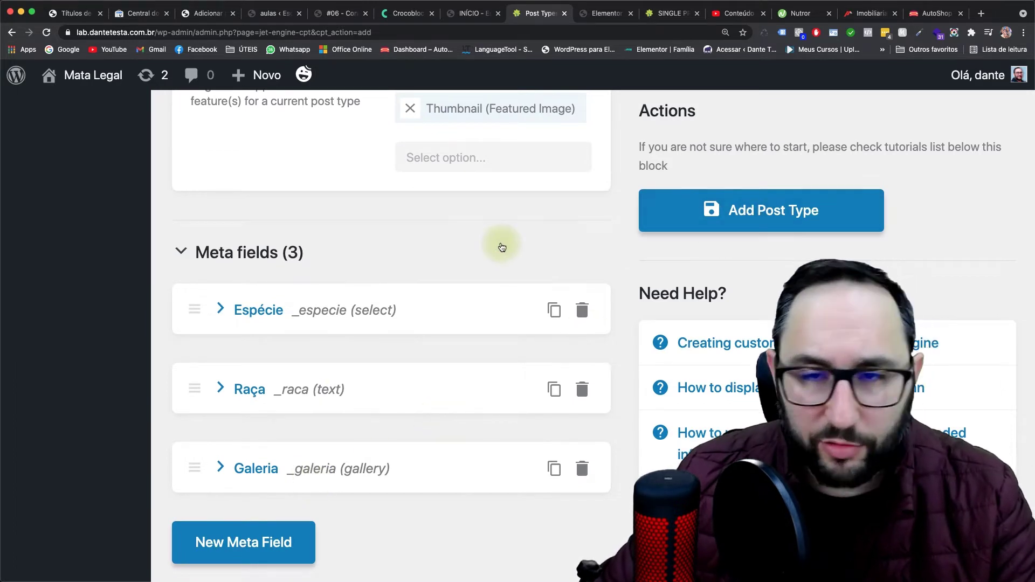
left_click(752, 211)
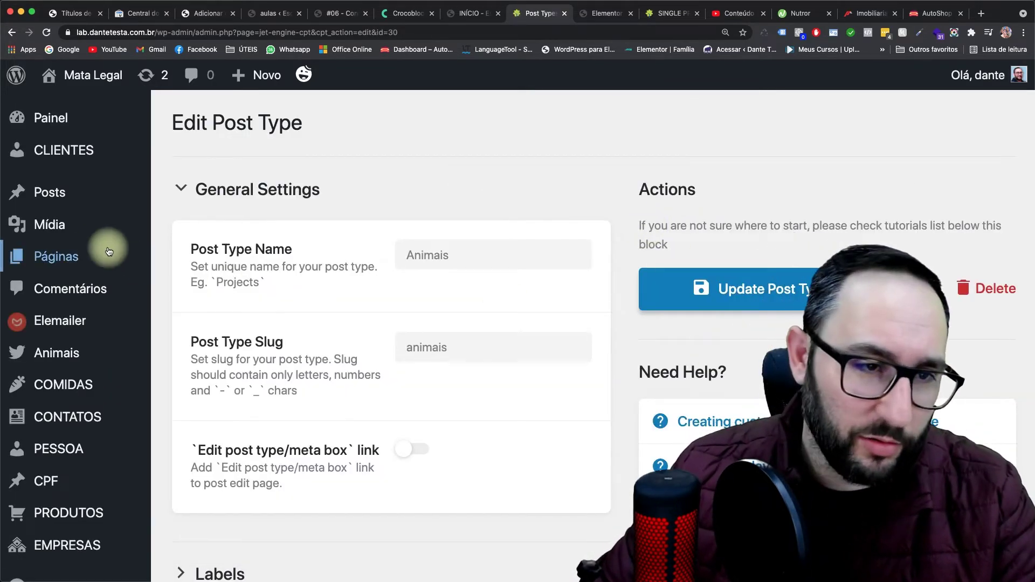
Start a new Animais entry titled Gato with Espécie set to Felino and Raça set to Persa
mouse_move(49, 357)
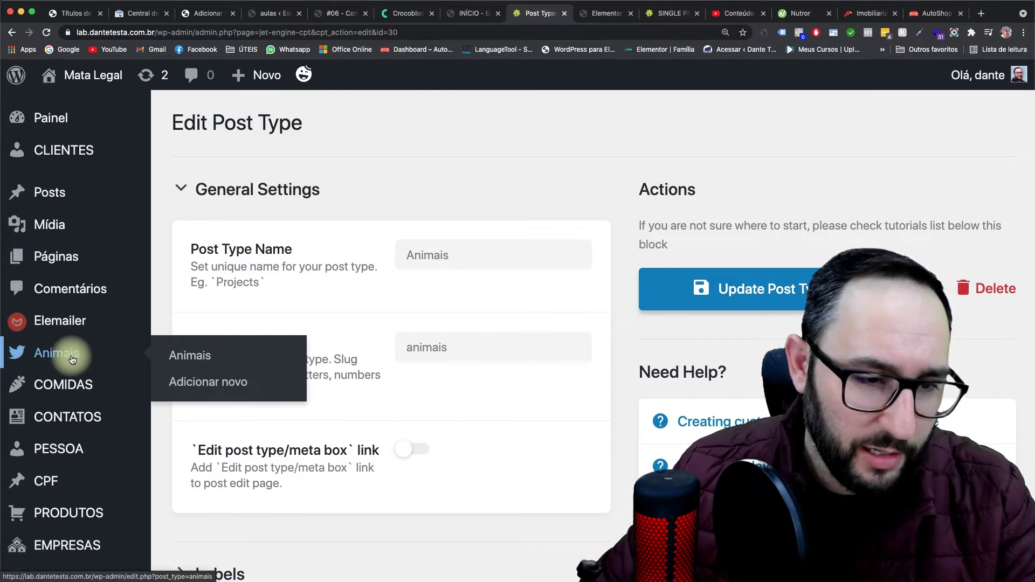
left_click(67, 358)
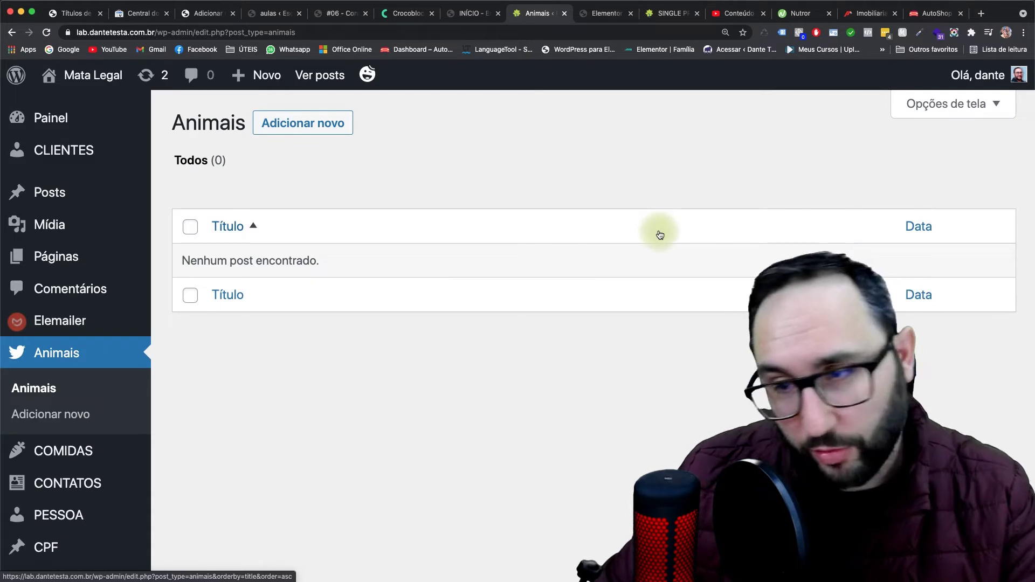
left_click(324, 121)
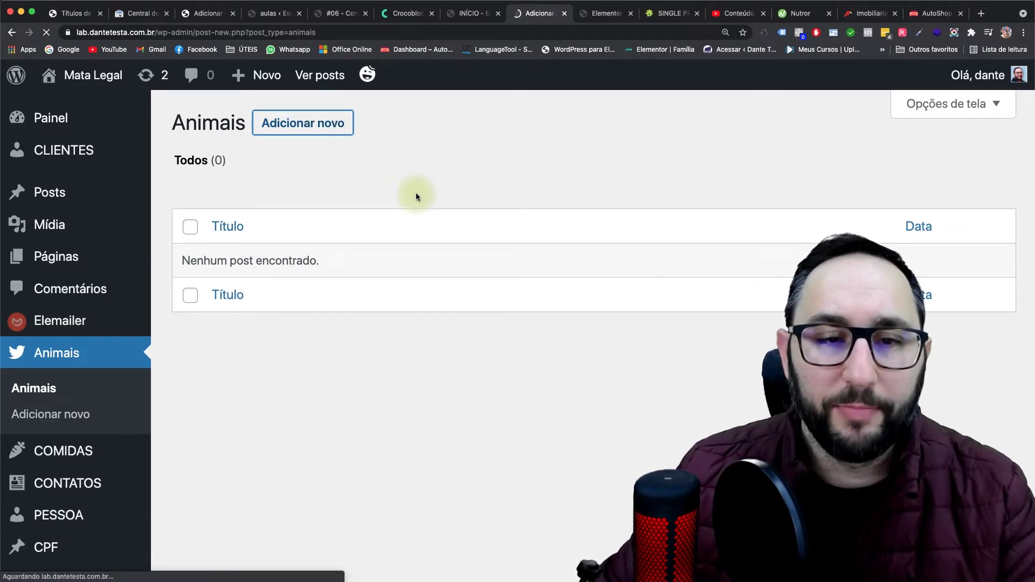
type("Gato")
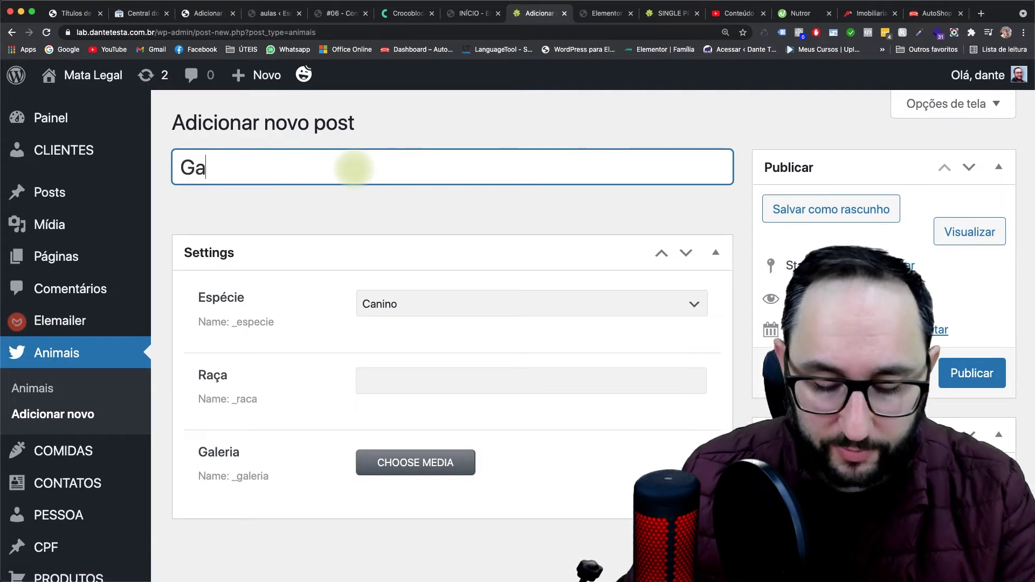
left_click(460, 308)
left_click(446, 320)
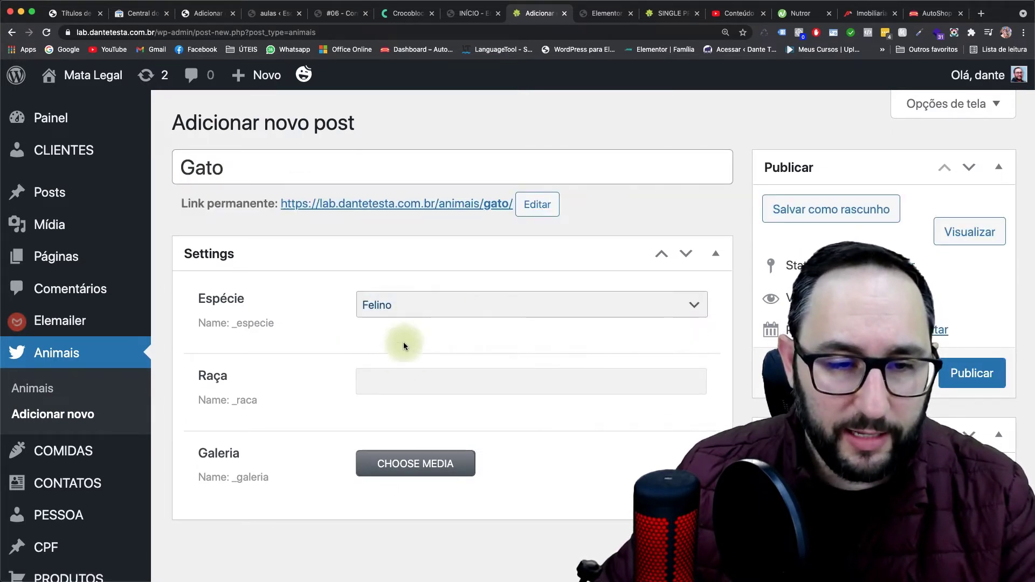
left_click(407, 369)
type("Persa")
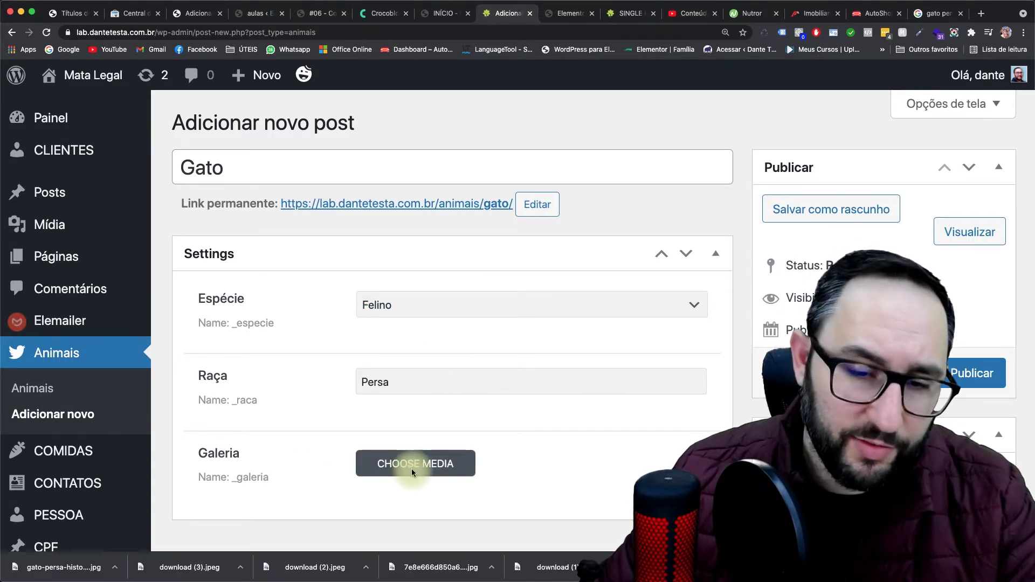
Upload the five Persian cat photos and insert them into the entry's Galeria field
left_click(412, 468)
left_click(105, 154)
left_click(501, 361)
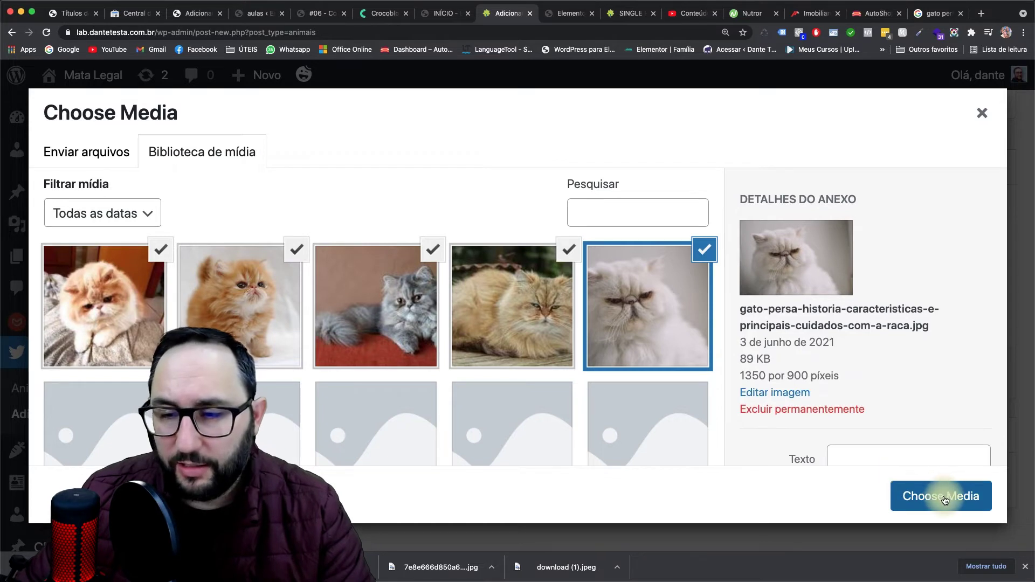
left_click(945, 500)
Reorder the gallery so the white cat leads, and remove the photo of the orange-and-white cat lying on a blanket
scroll(681, 429, "down", 5)
scroll(682, 428, "down", 2)
left_click_drag(406, 428, 416, 199)
left_click_drag(437, 341, 571, 302)
left_click(456, 163)
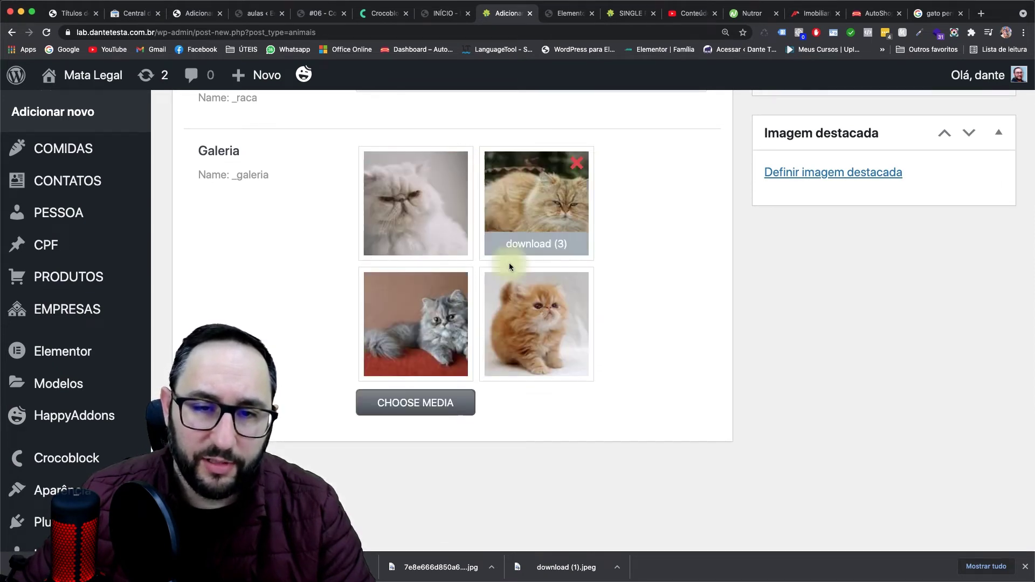
Set the white Persian cat photo from the media library as the entry's featured image
scroll(661, 296, "up", 4)
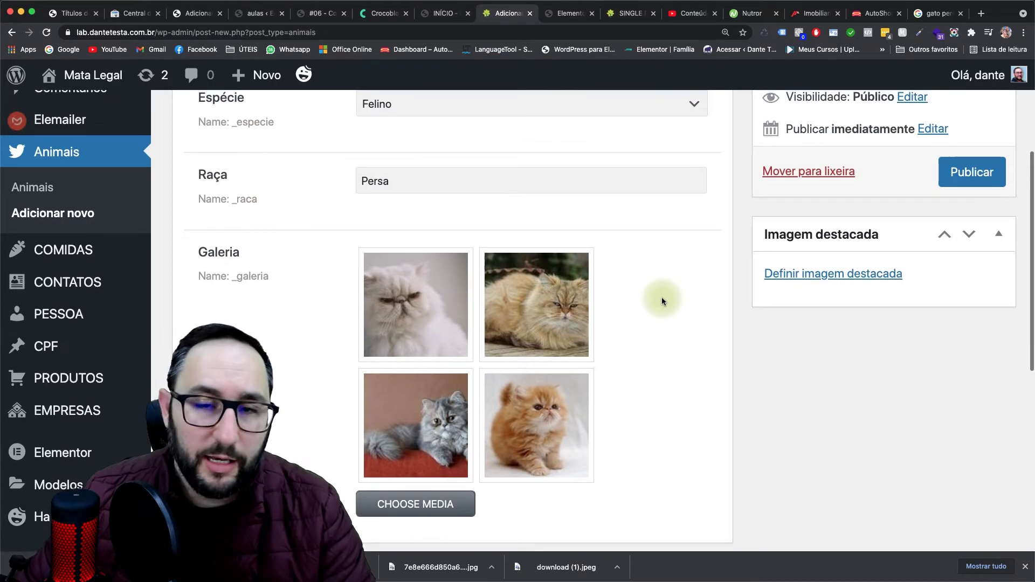
scroll(661, 300, "up", 3)
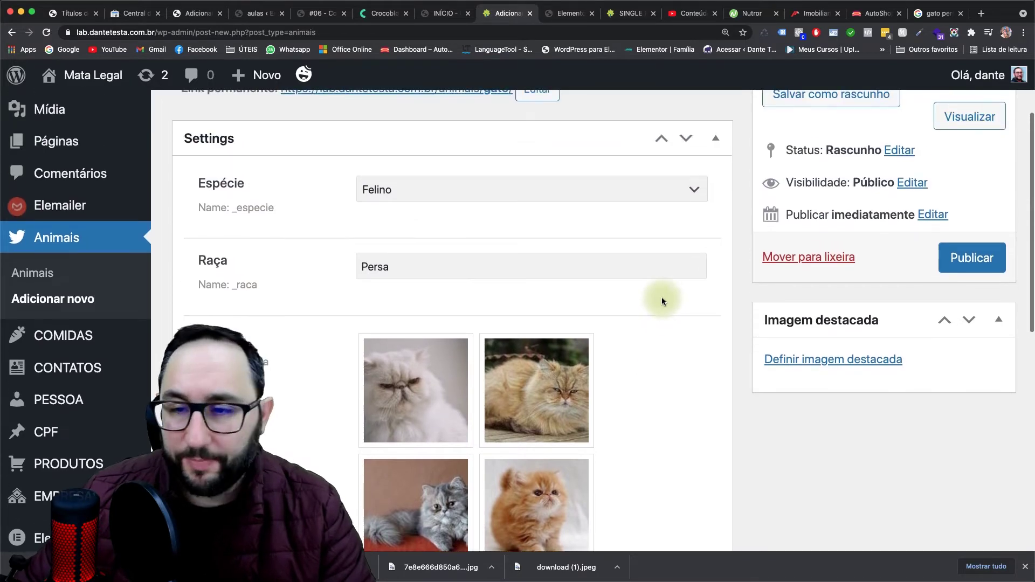
left_click(836, 359)
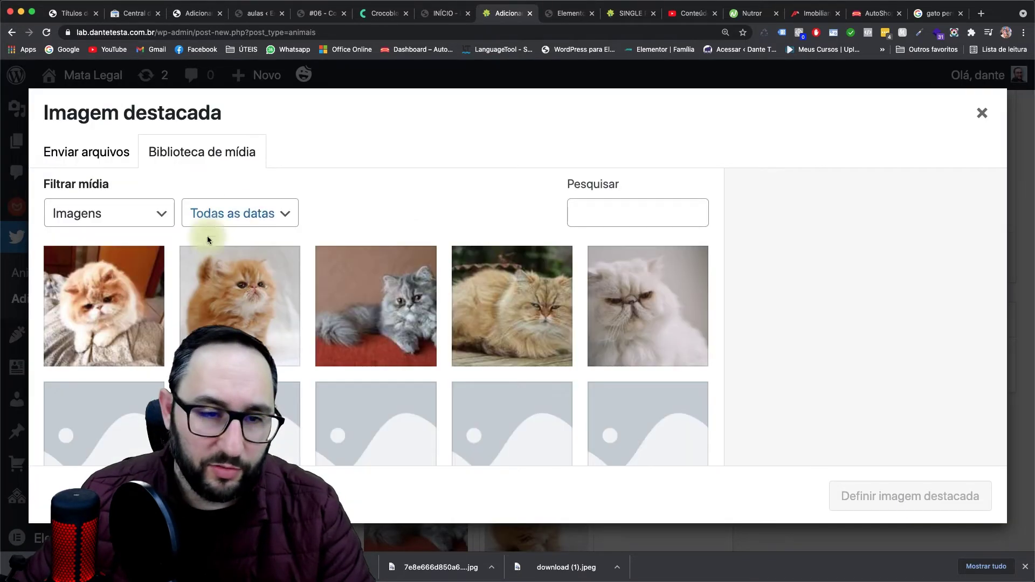
left_click(631, 302)
left_click(873, 504)
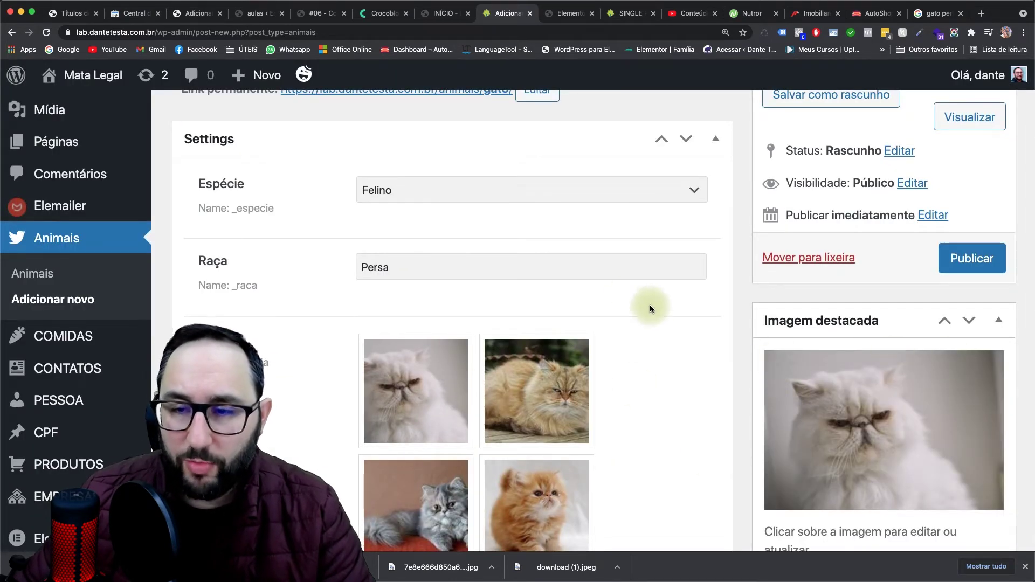
Publish the Gato entry and return to the Animais list
scroll(652, 312, "down", 3)
scroll(647, 308, "up", 4)
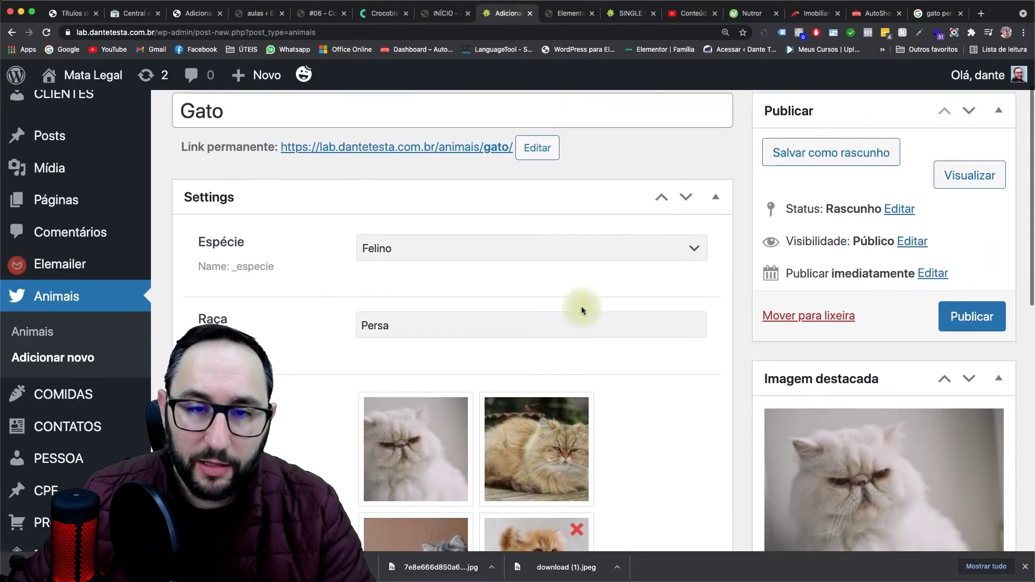
scroll(581, 306, "up", 2)
left_click(964, 372)
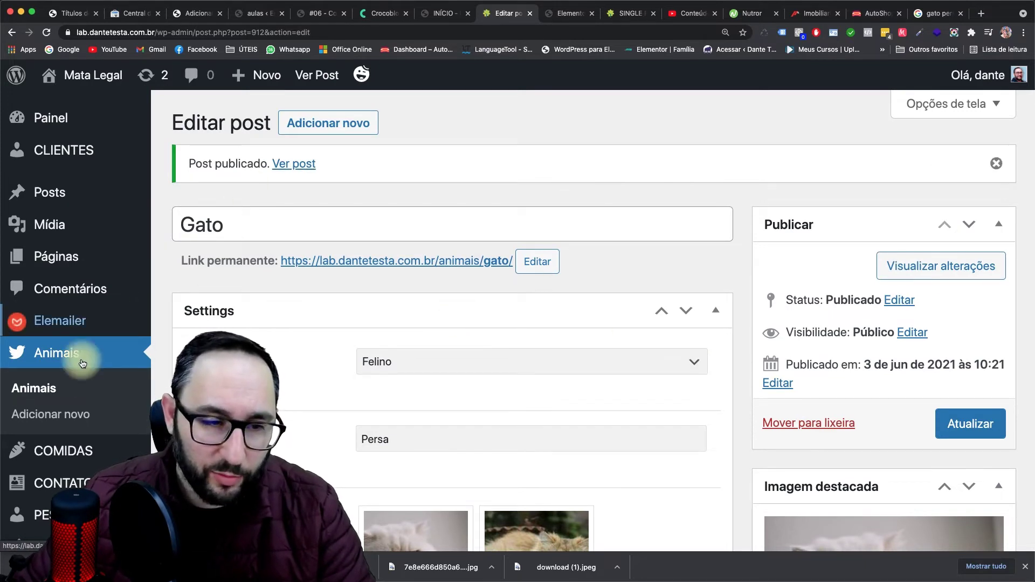
left_click(31, 387)
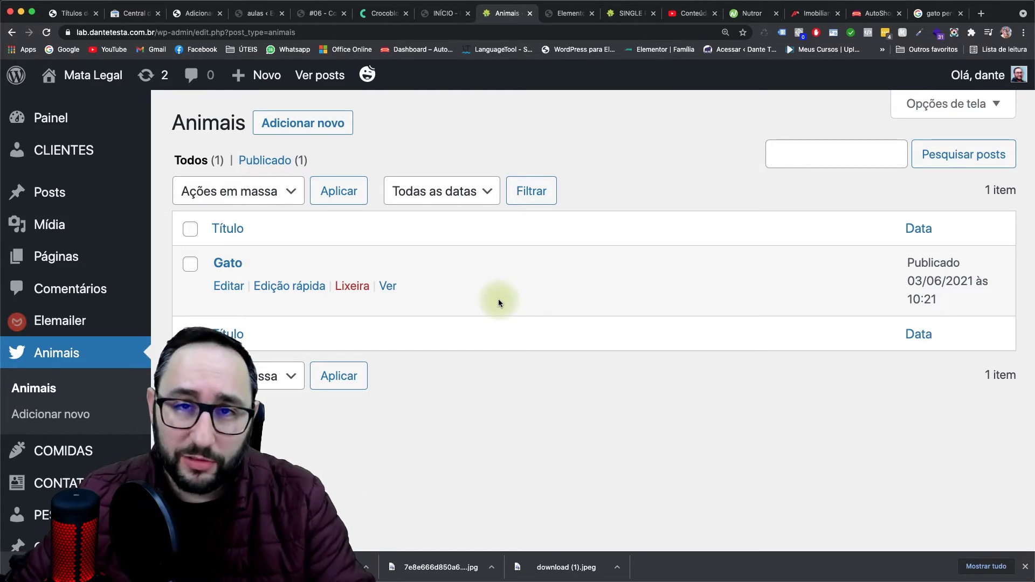
Start another Animais entry titled Cão with Espécie Canino and Raça Fox Paulistinha
left_click(326, 124)
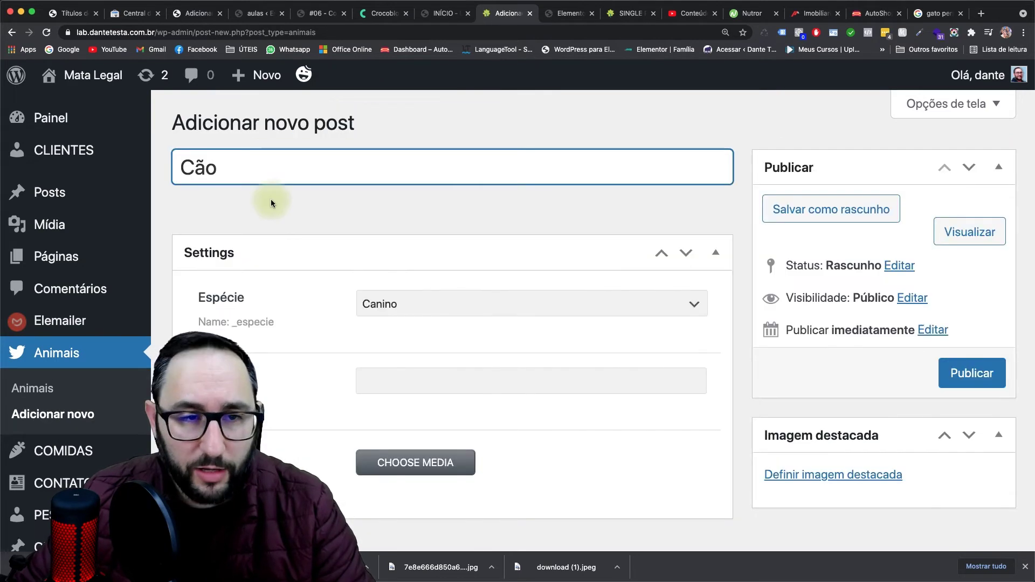
left_click(423, 303)
left_click(410, 389)
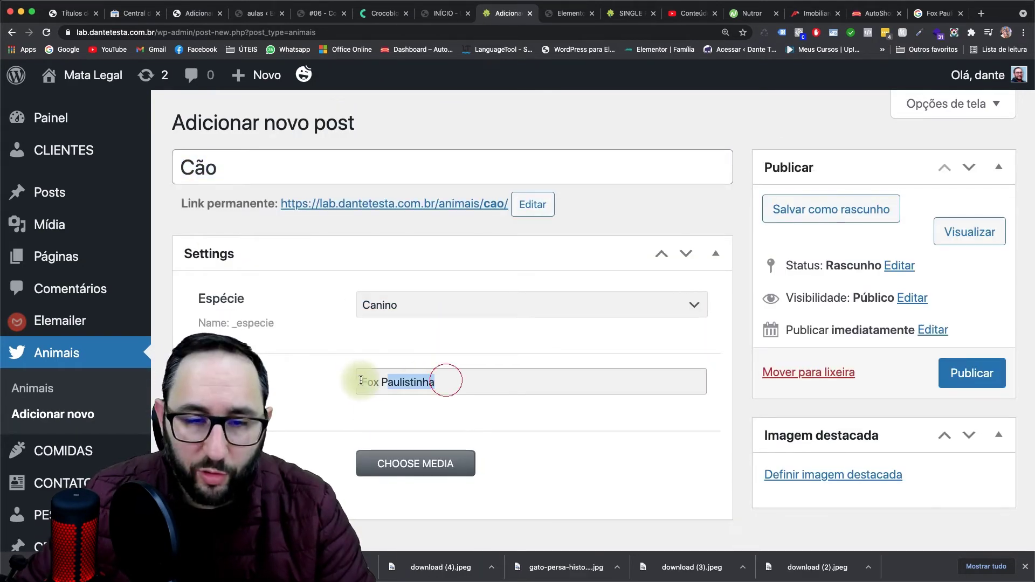
left_click_drag(438, 381, 358, 384)
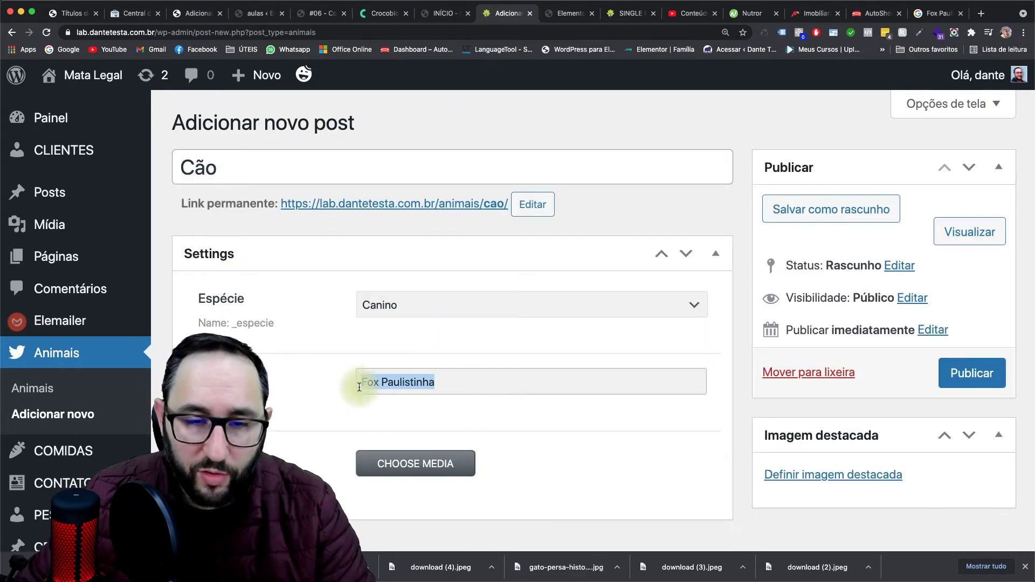
Upload download (6).jpeg, fox.jpg, download (5).jpeg and download (4).jpeg and insert them into the Cão entry's Galeria field
left_click(439, 463)
left_click(87, 152)
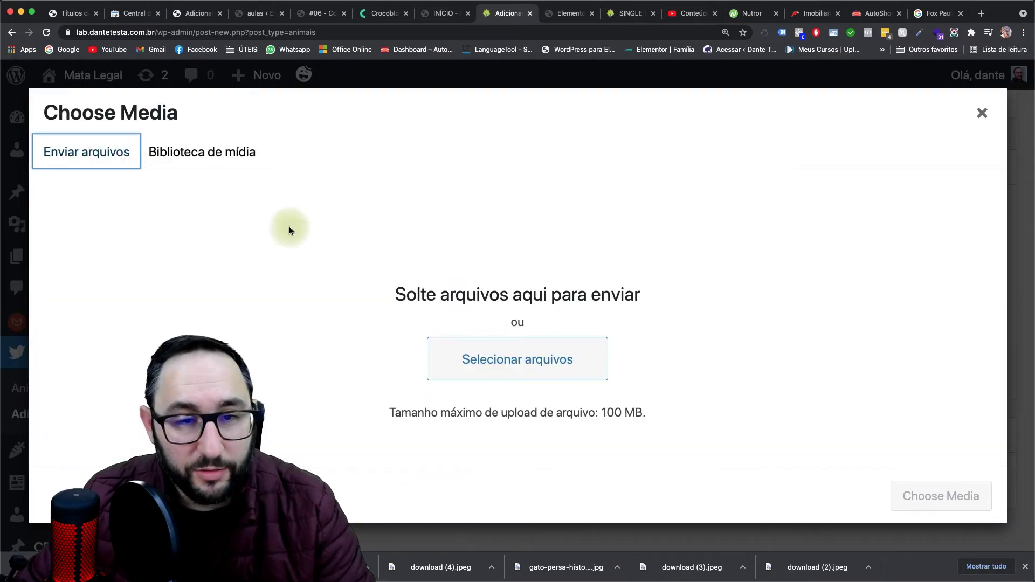
left_click(483, 351)
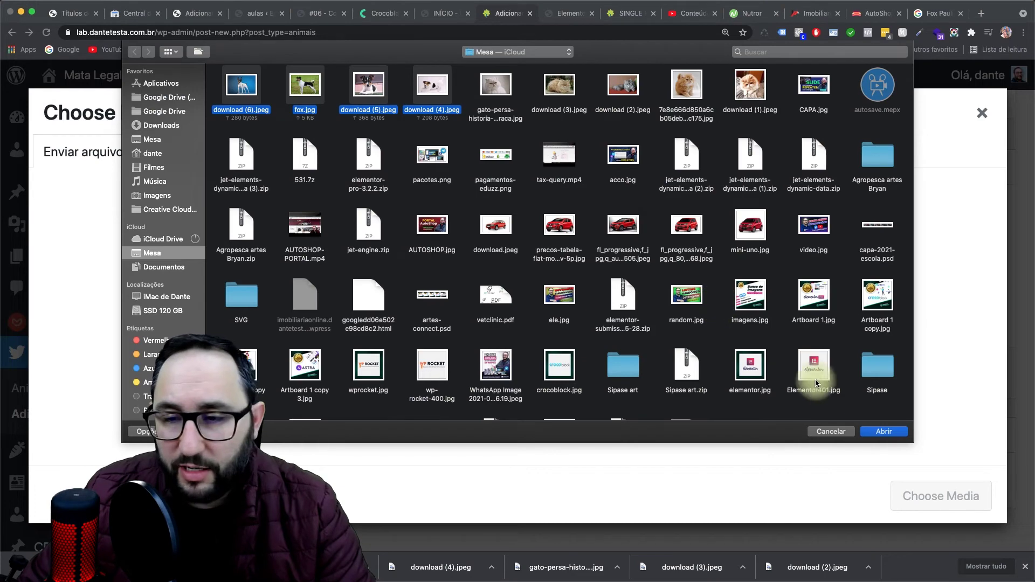
left_click(887, 431)
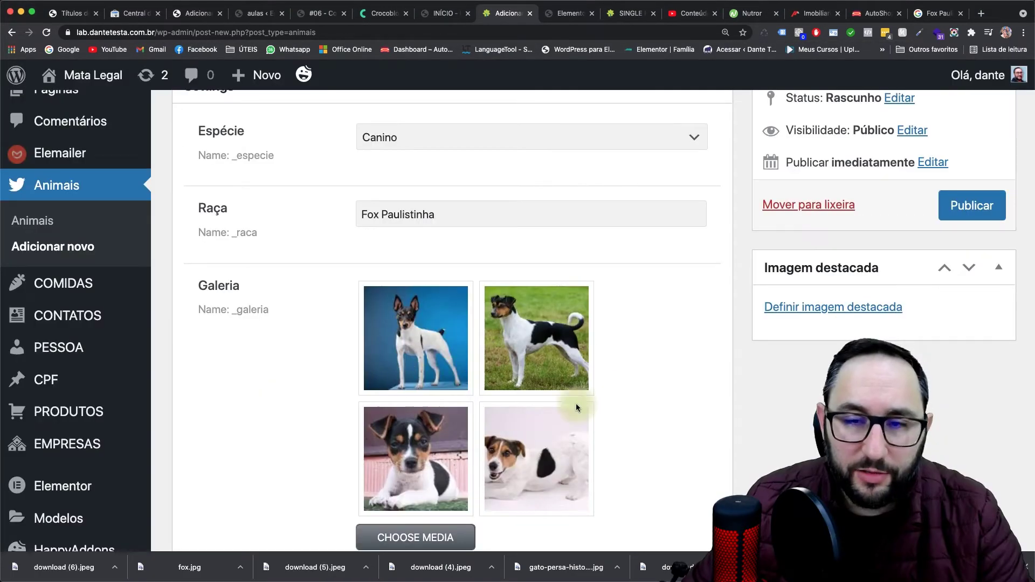
Set the photo of the dog on the blue background as the Cão entry's featured image
left_click(863, 309)
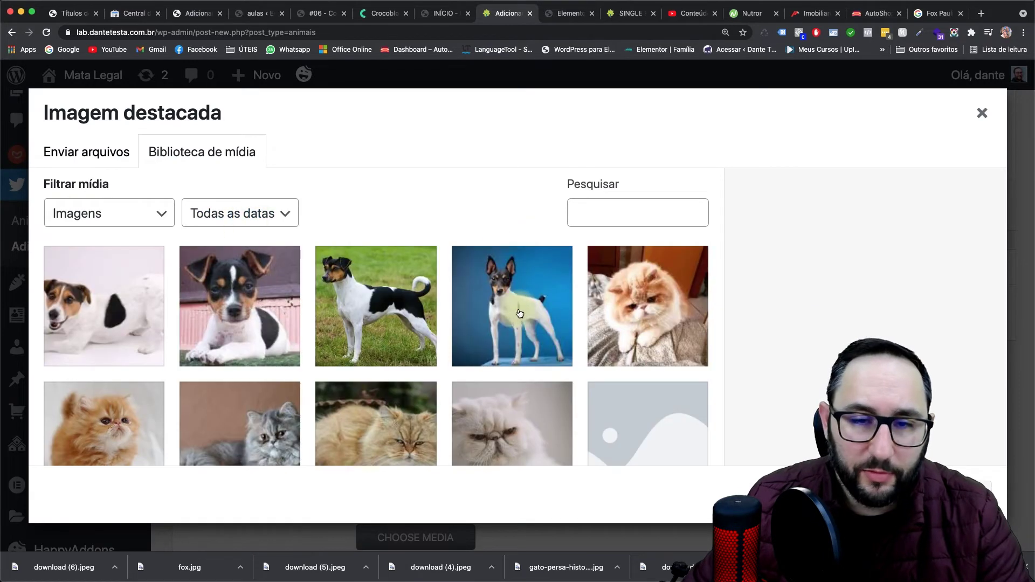
left_click(512, 306)
left_click(957, 490)
Publish the Cão entry and go back to the list of Animais entries
left_click(971, 205)
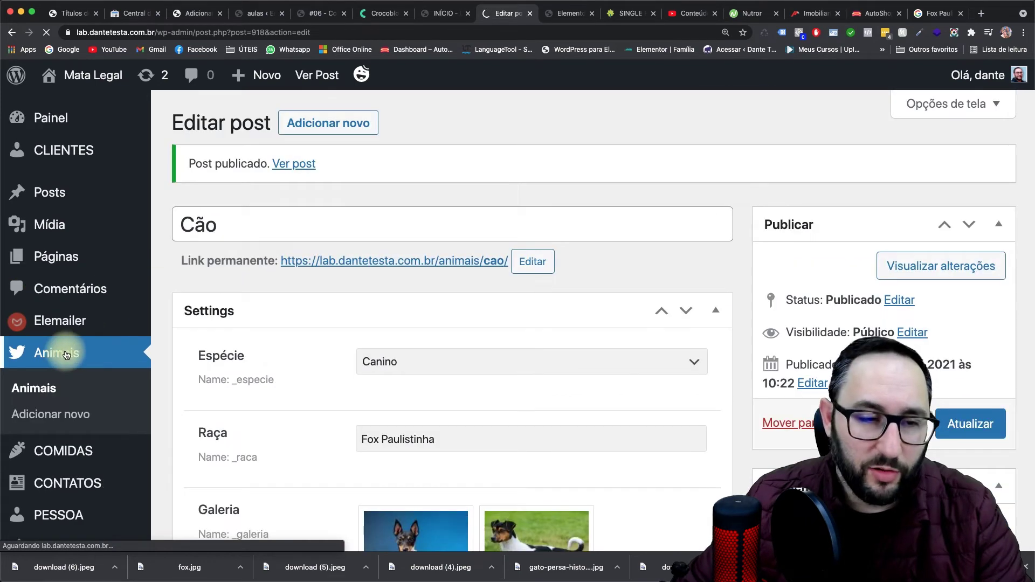
left_click(64, 350)
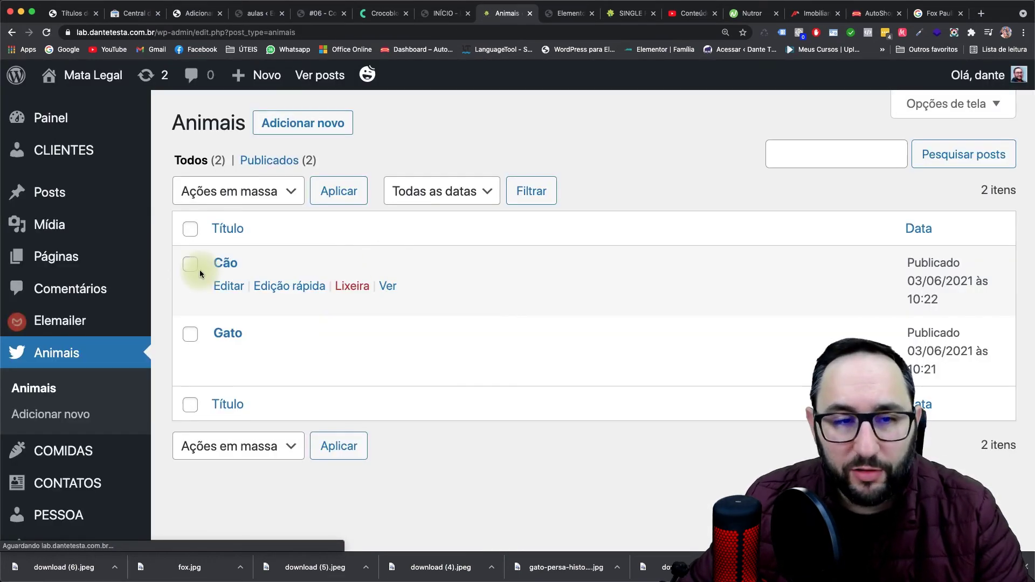
scroll(615, 397, "down", 1)
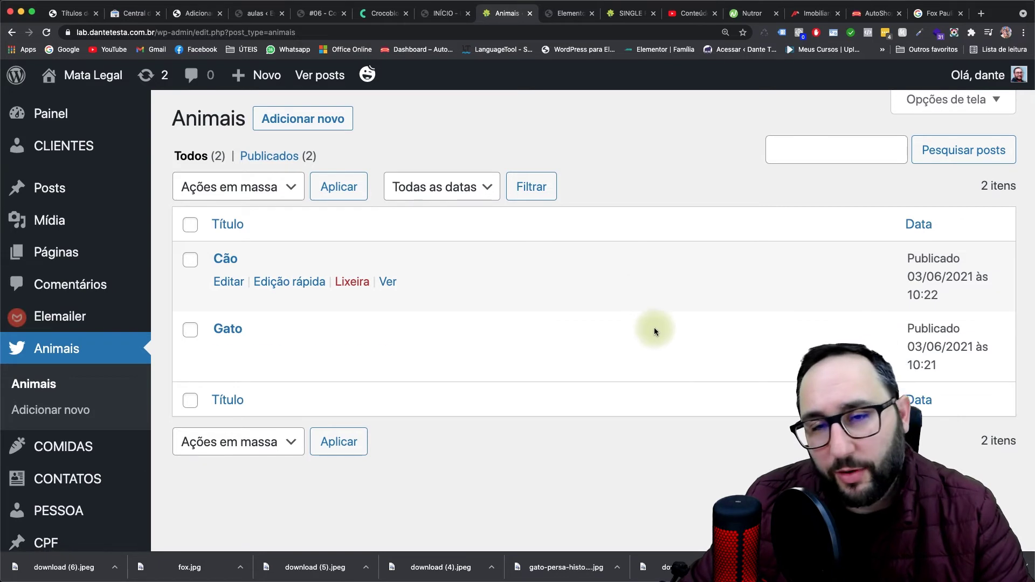